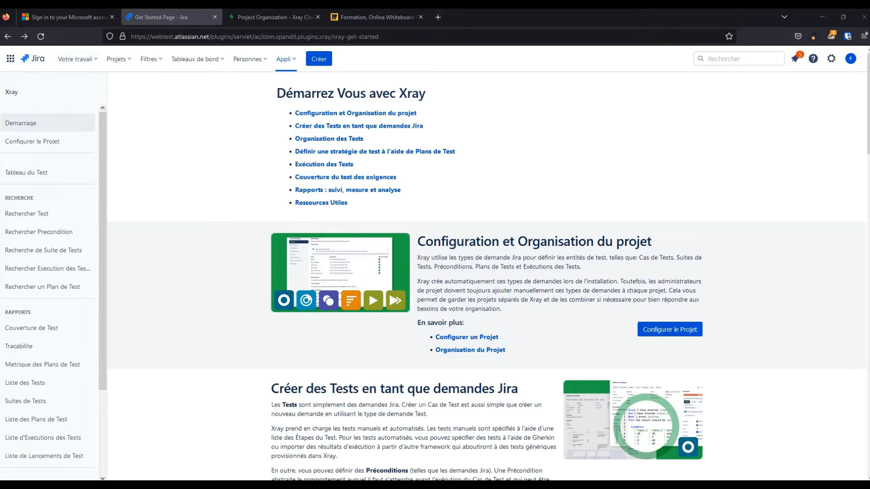
Start a new ticket in the AmazonProject (AM) project and set its type to Test.
left_click(319, 59)
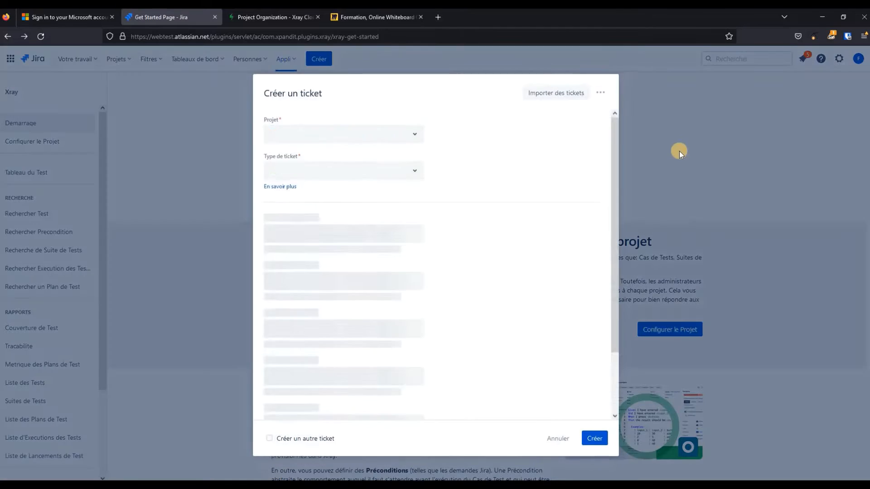
left_click(382, 169)
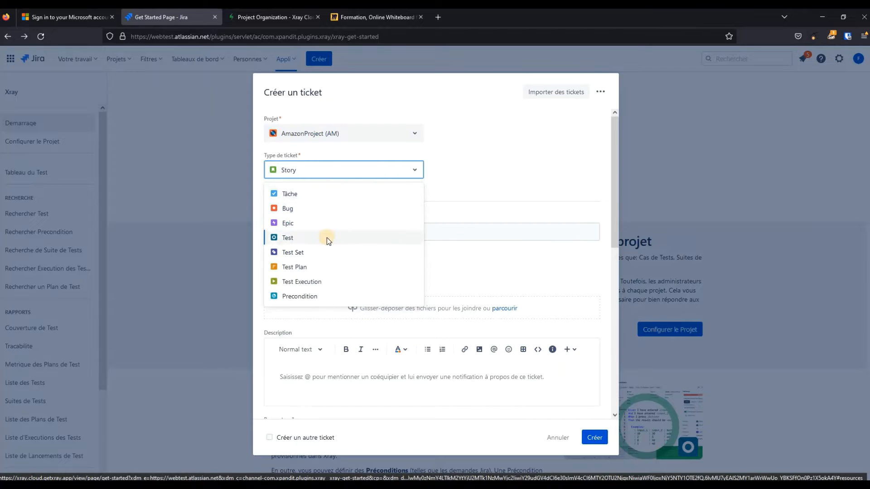
left_click(572, 133)
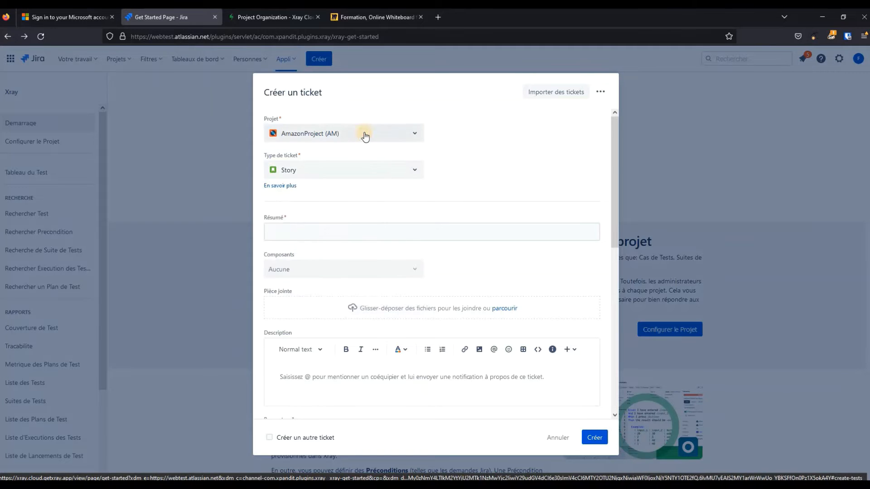
left_click(365, 136)
left_click(458, 138)
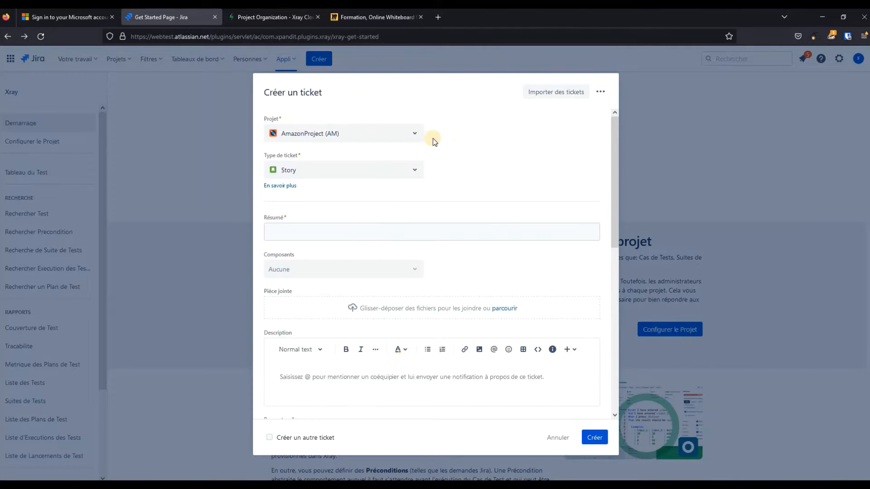
left_click(364, 169)
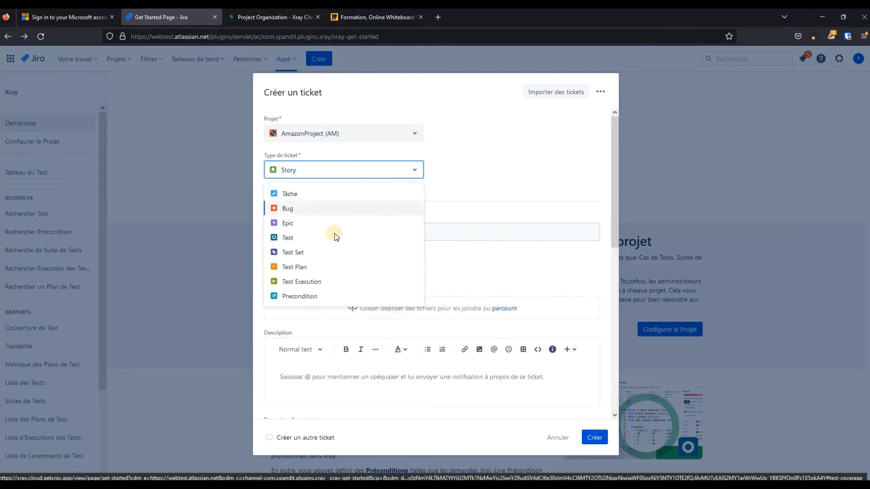
left_click(300, 236)
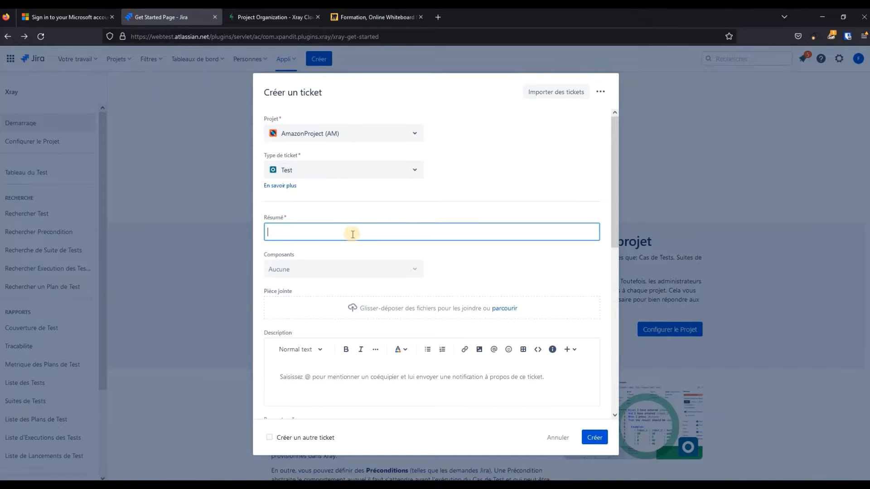
Enter "authentification : accès avec un id et mot de passe" as the ticket's summary.
type("authebt")
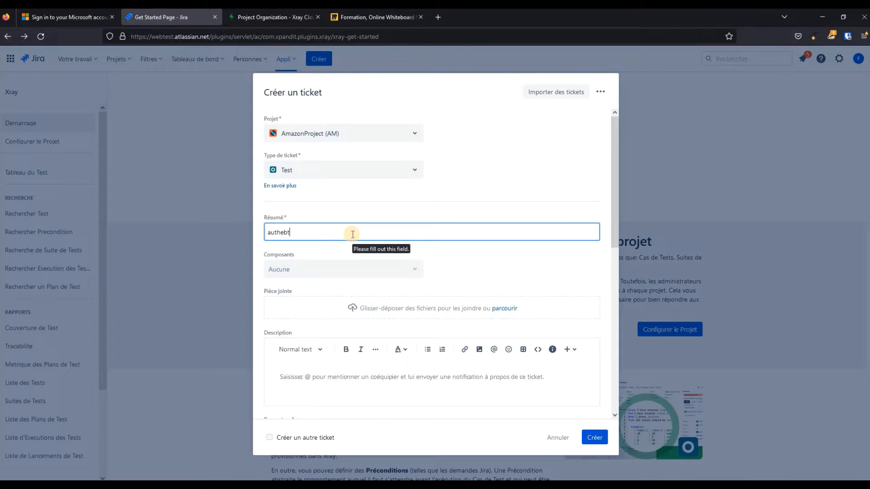
key("BackSpace")
key("BackSpace")
type("ntofication : accès av")
key("BackSpace")
key("BackSpace")
type("ec un id et pot")
key("BackSpace")
key("BackSpace")
key("BackSpace")
type("mot de passe")
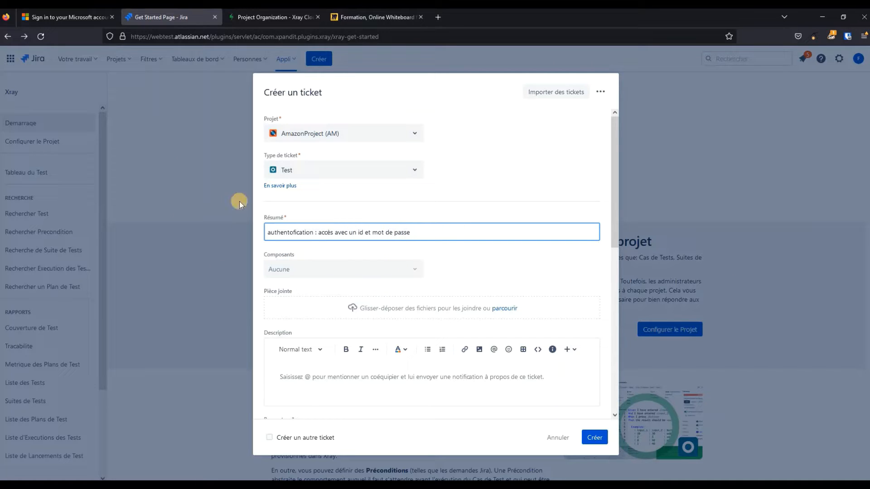
key("ctrl+a")
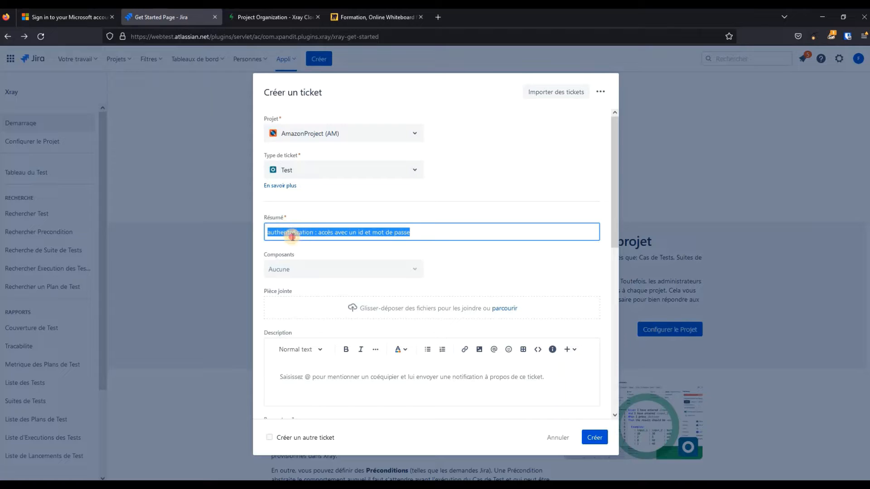
left_click(293, 235)
key("BackSpace")
type("i")
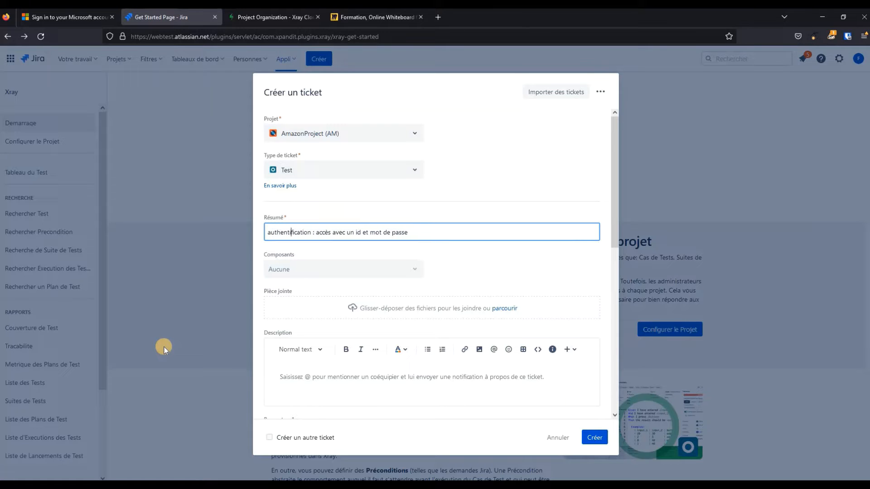
Copy the full summary text into the ticket's description.
key("ctrl+a")
key("ctrl+c")
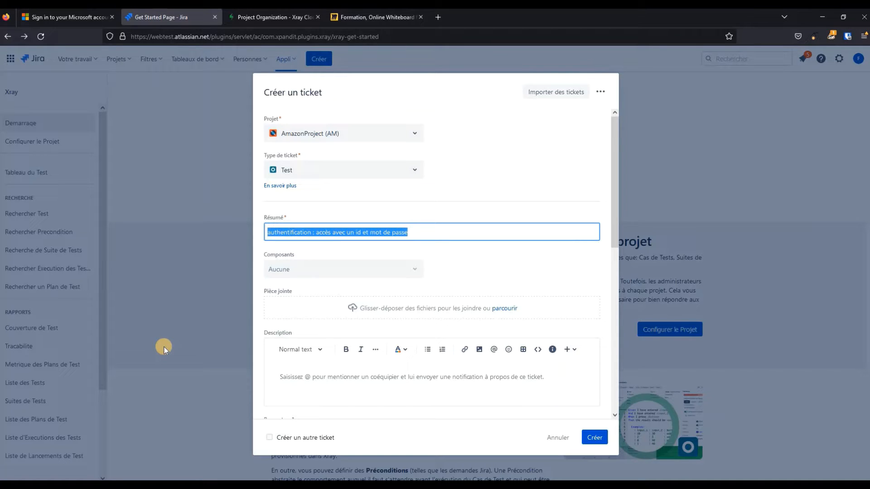
left_click(326, 372)
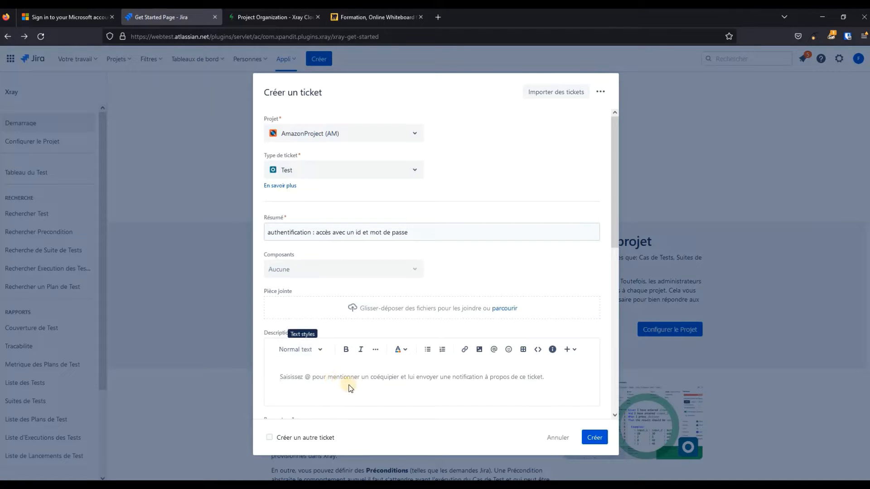
key("ctrl+v")
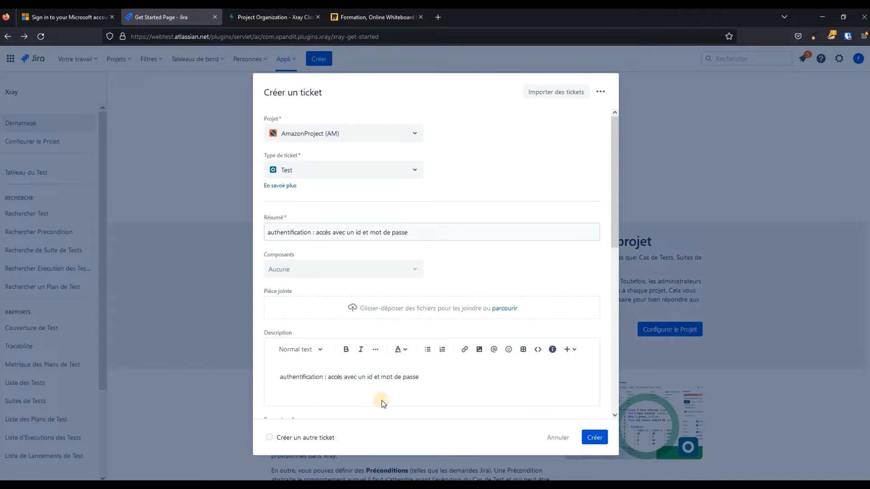
Format the whole description text as bold and colour it dark blue.
left_click(283, 386)
key("ctrl+a")
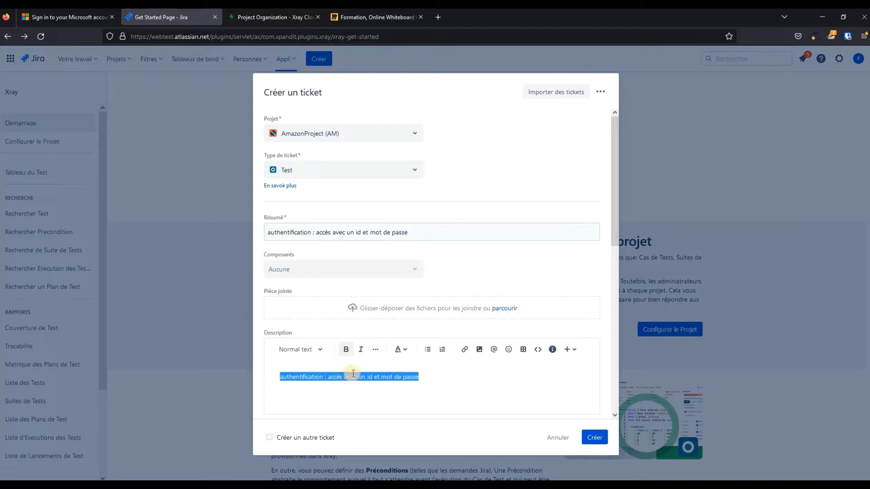
left_click(346, 350)
scroll(430, 265, "down", 2)
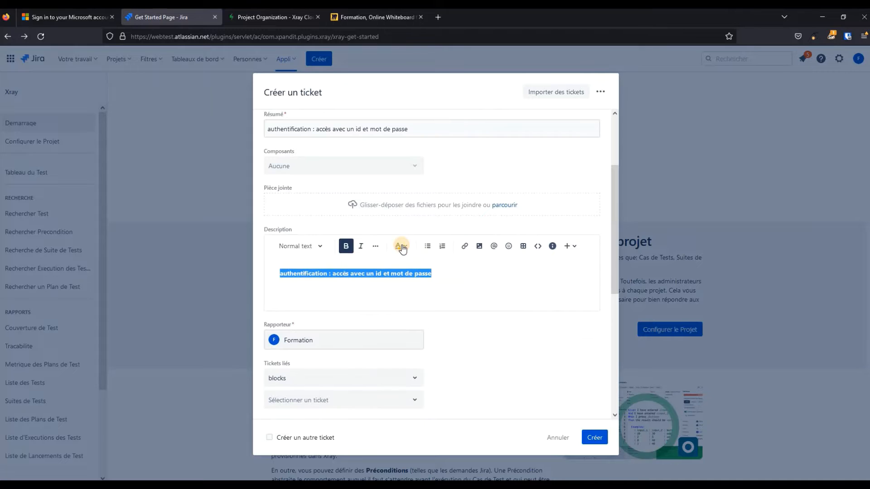
left_click(409, 254)
left_click(434, 278)
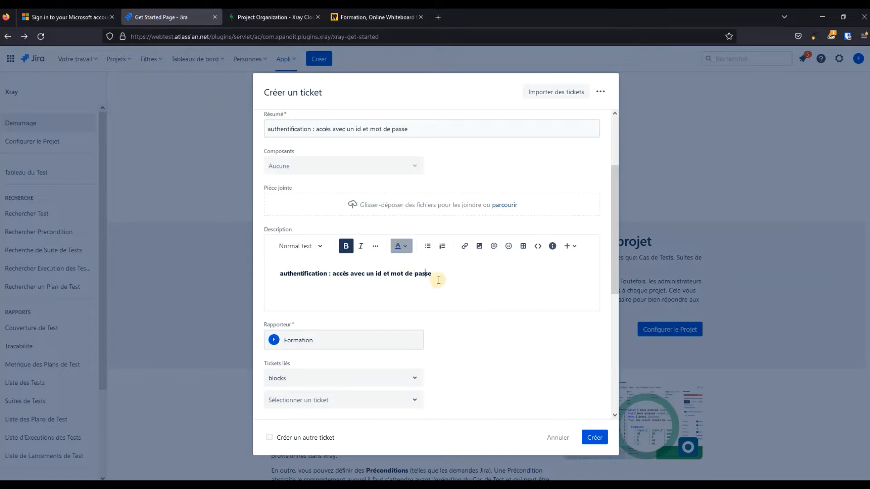
triple_click(317, 275)
left_click(401, 246)
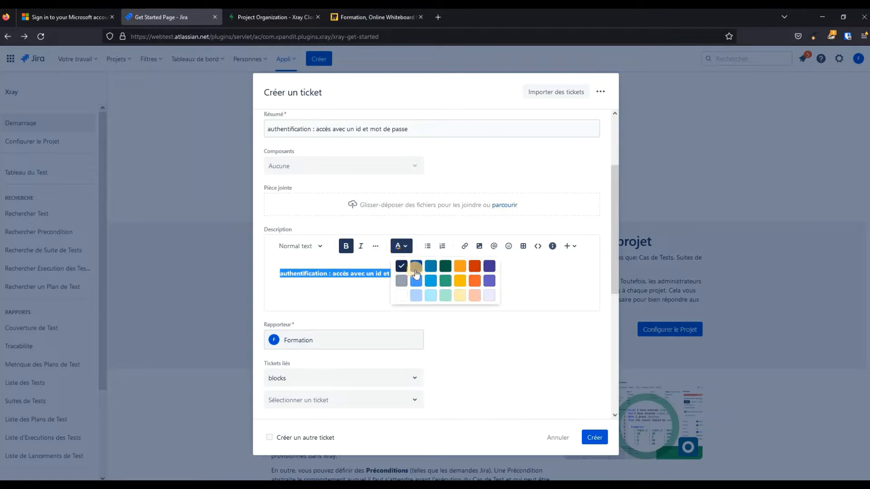
left_click(364, 288)
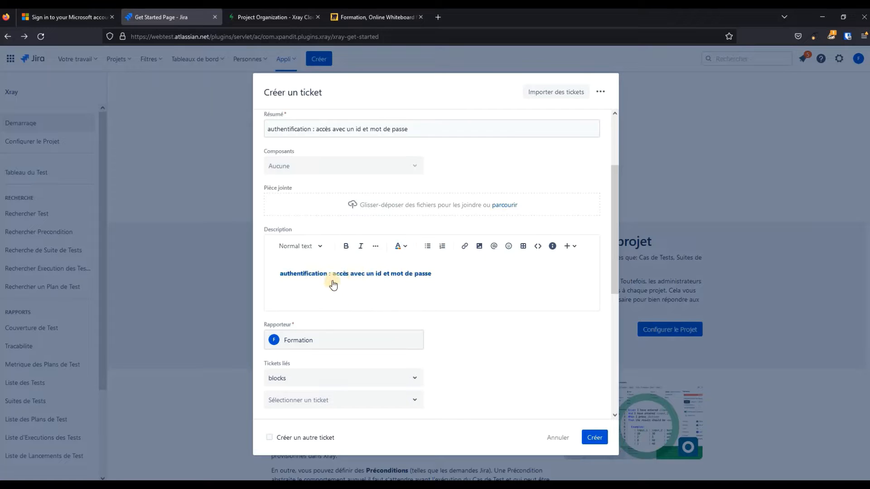
scroll(329, 272, "down", 2)
scroll(327, 228, "up", 2)
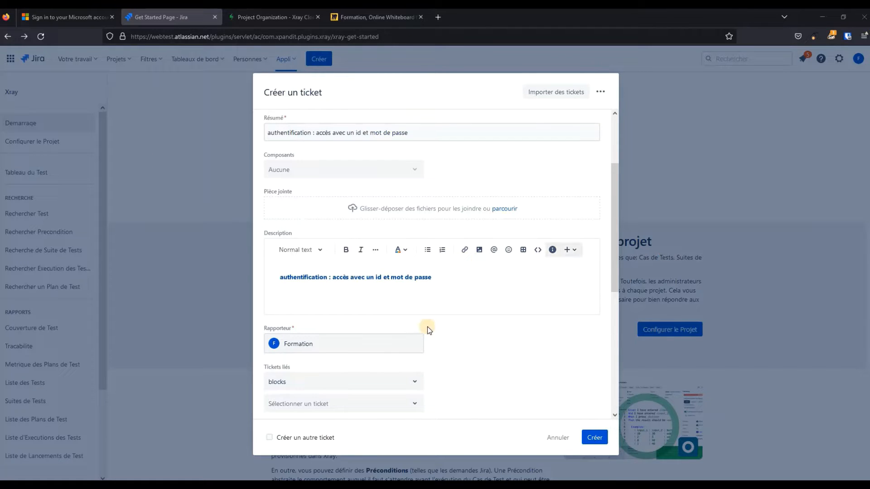
Link the test to ticket EDPS-16 with the "relates to" relationship.
scroll(324, 251, "down", 2)
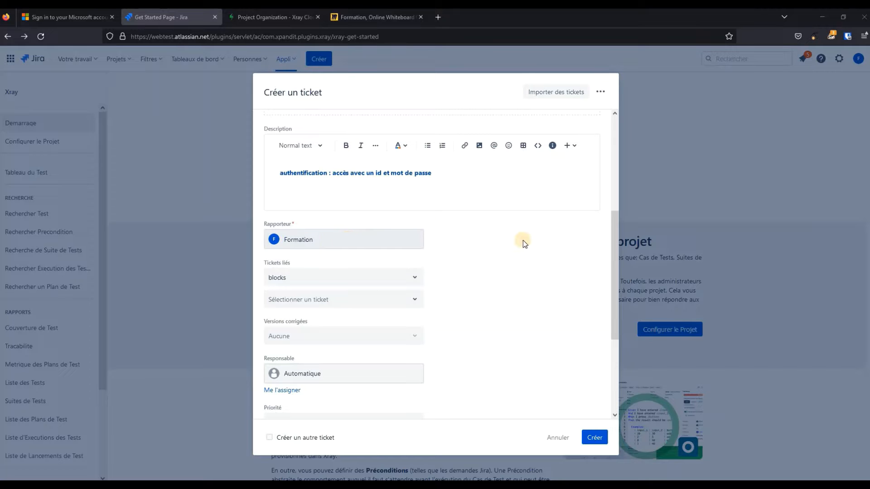
scroll(489, 249, "down", 1)
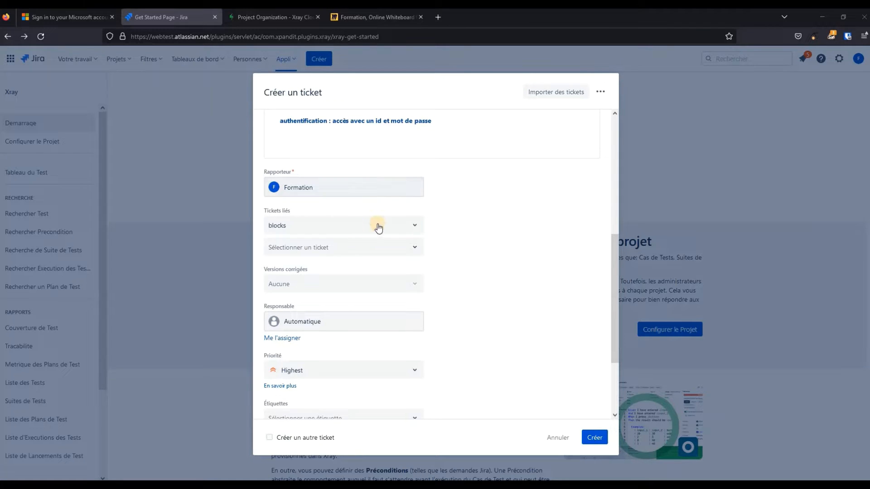
left_click(309, 226)
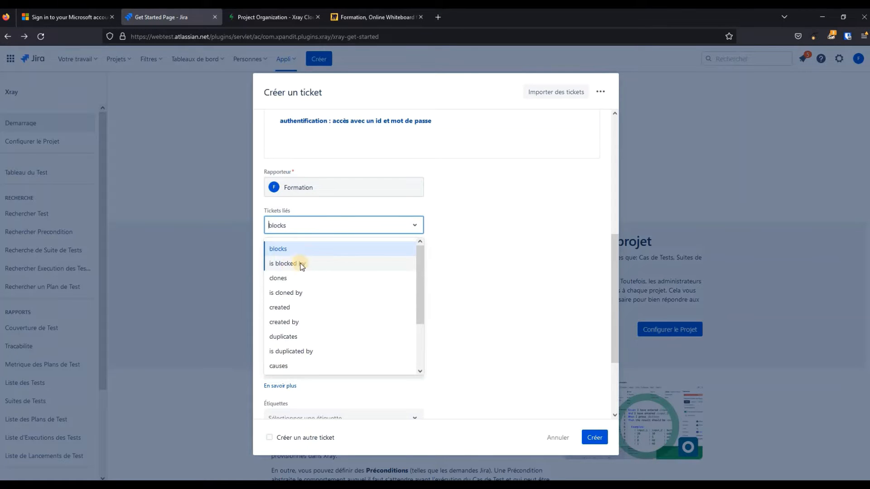
scroll(297, 297, "down", 2)
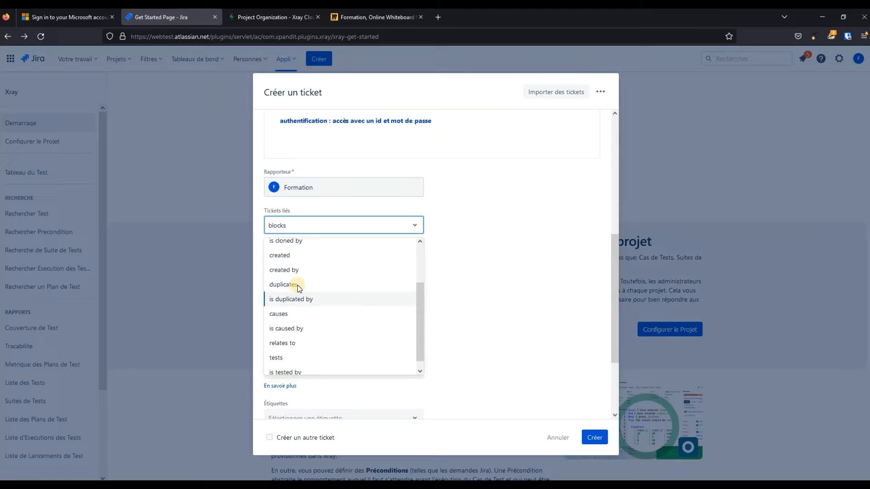
scroll(339, 319, "down", 1)
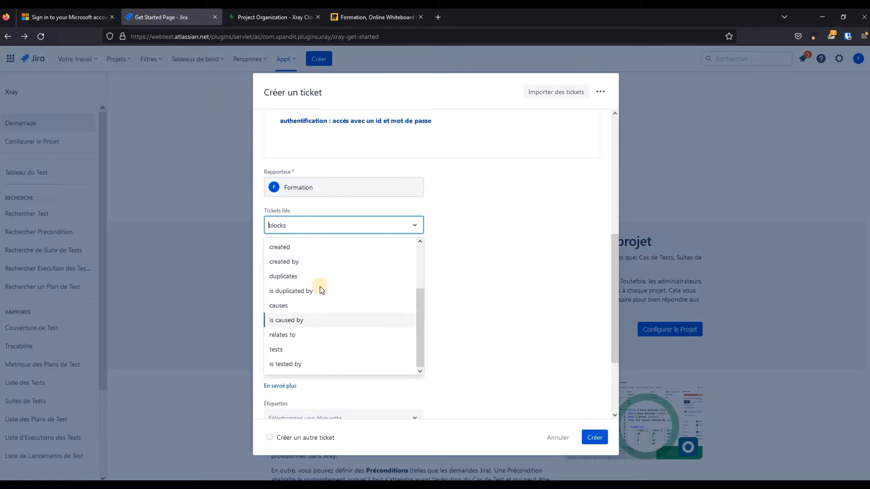
left_click(301, 335)
left_click(317, 247)
left_click(290, 286)
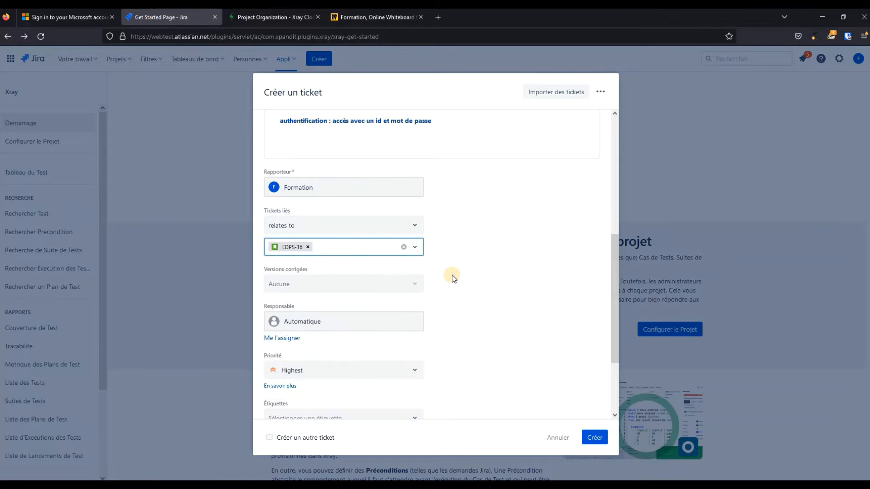
left_click(315, 247)
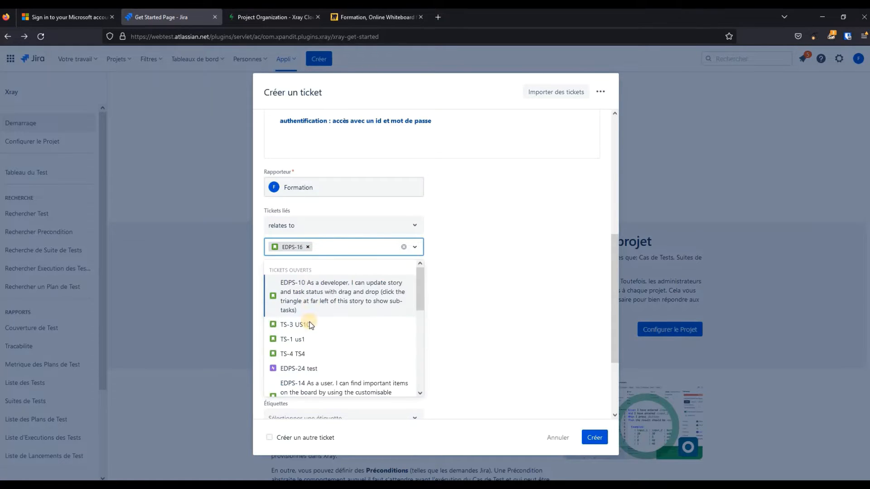
scroll(286, 344, "down", 8)
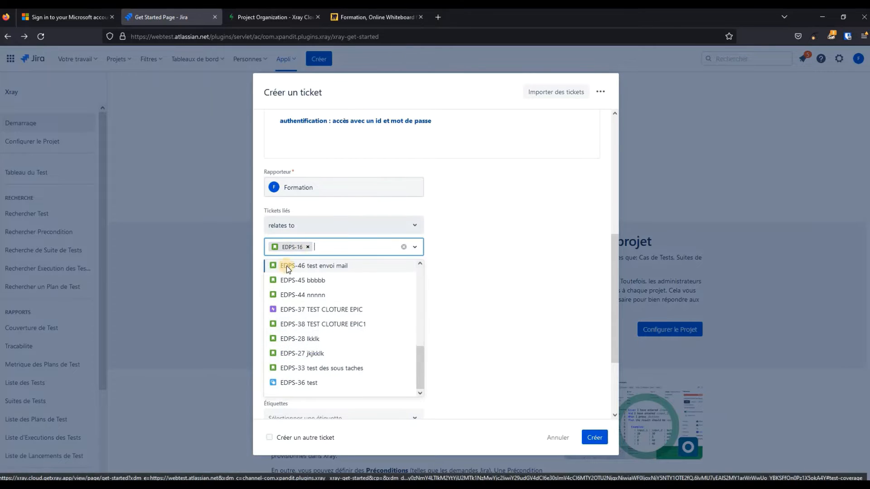
left_click(531, 271)
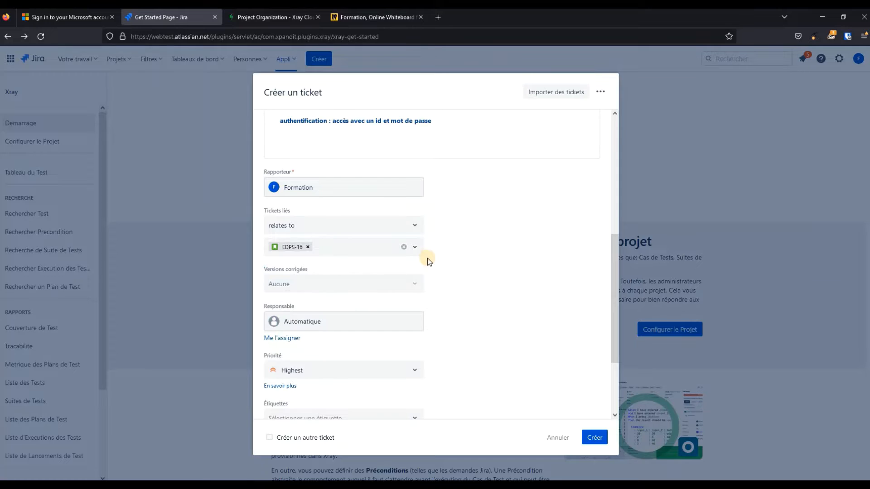
Set the test ticket's priority to High.
scroll(321, 181, "down", 3)
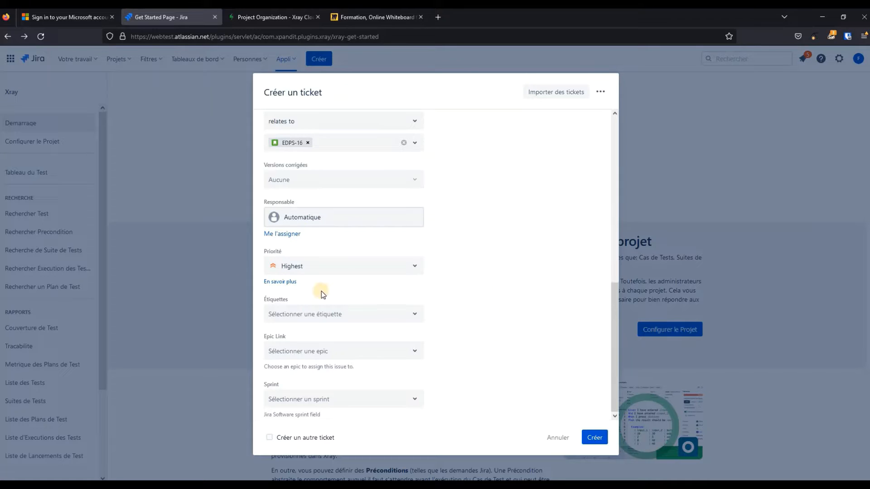
left_click(358, 267)
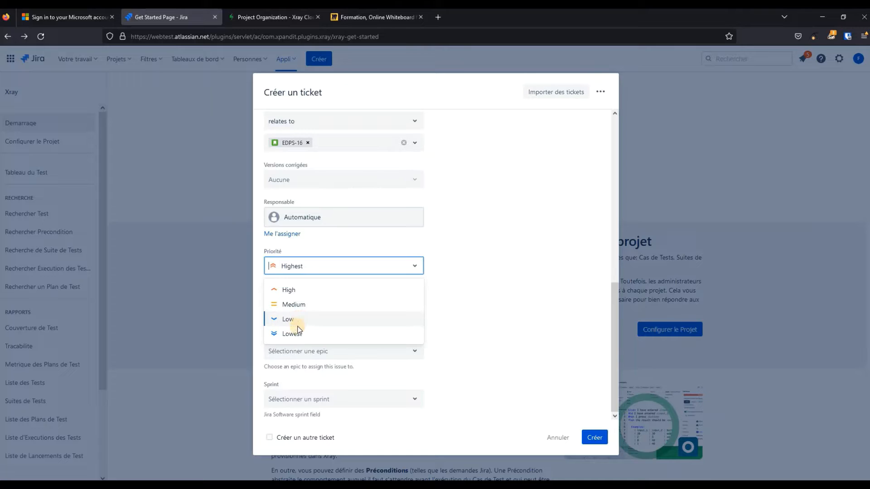
left_click(438, 288)
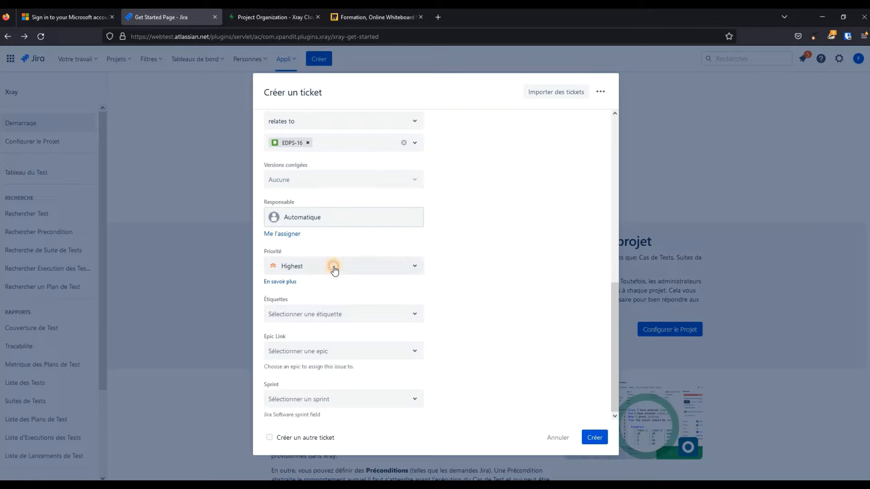
left_click(333, 266)
left_click(305, 287)
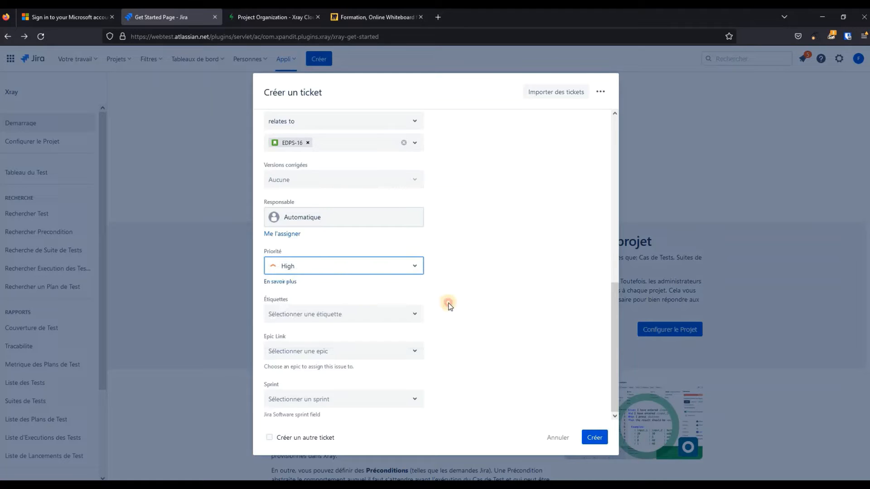
left_click(344, 293)
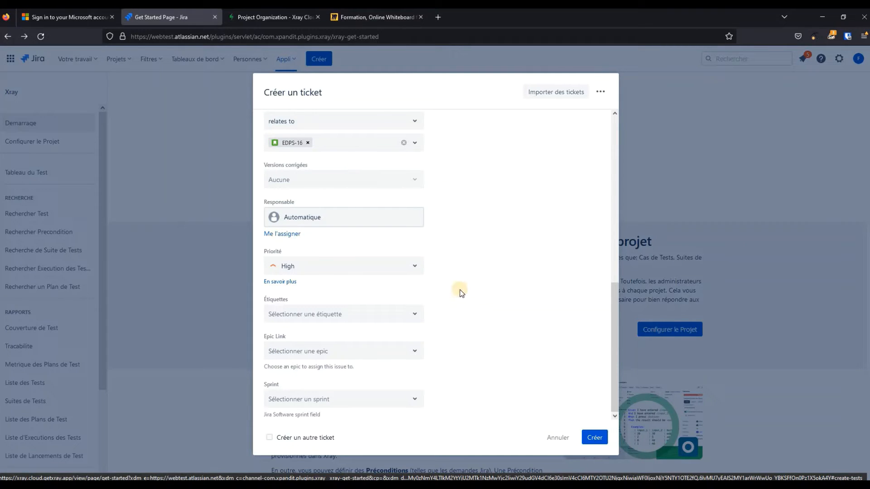
left_click(351, 352)
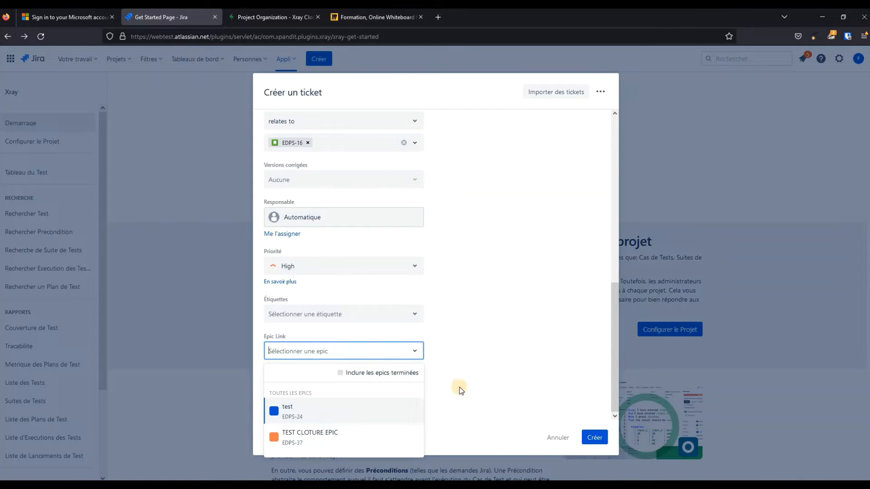
left_click(500, 383)
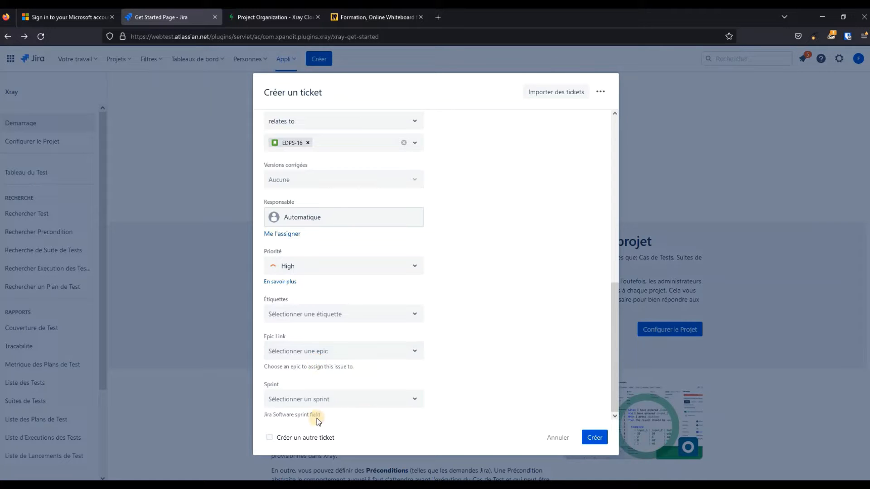
Submit the test ticket without assigning a sprint and open the newly created ticket.
left_click(332, 395)
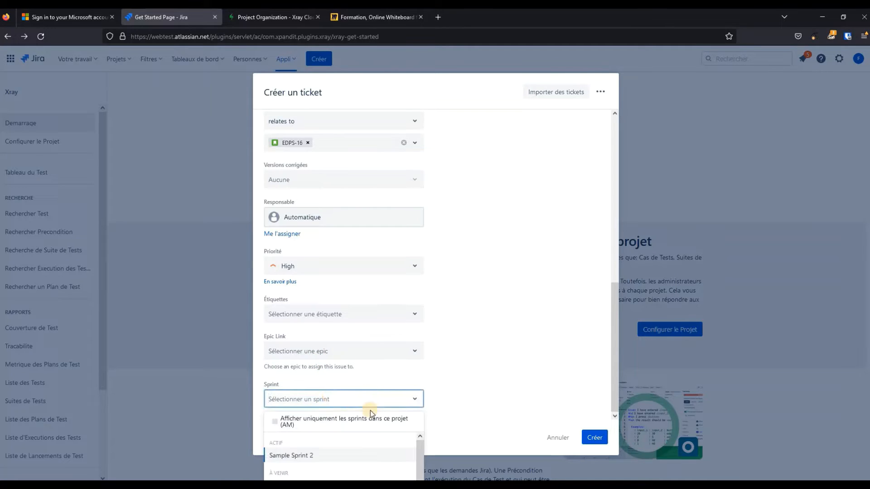
left_click(473, 381)
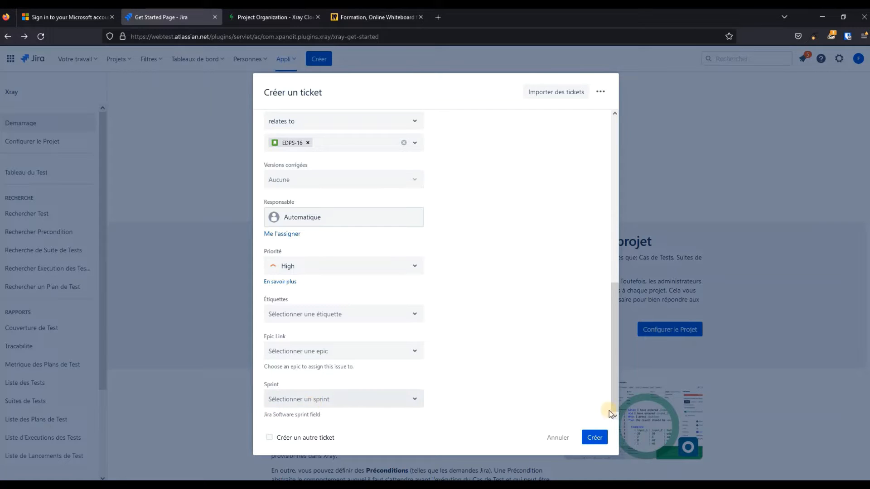
left_click(606, 440)
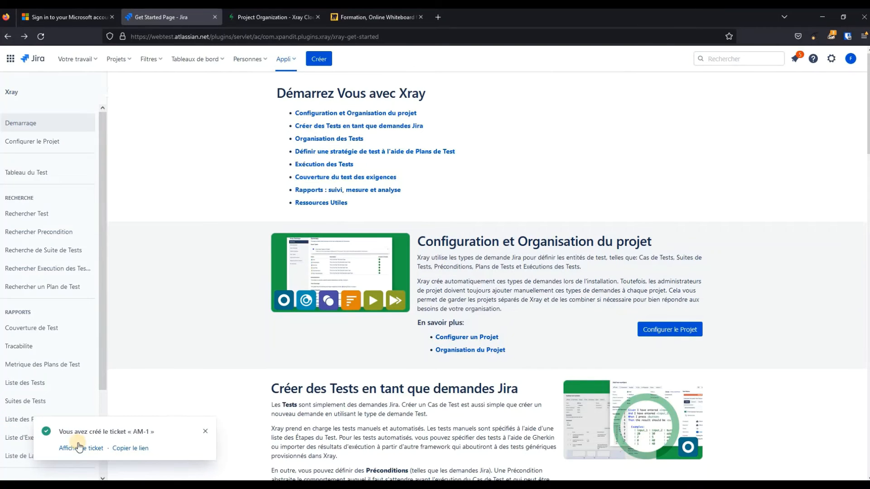
left_click(79, 448)
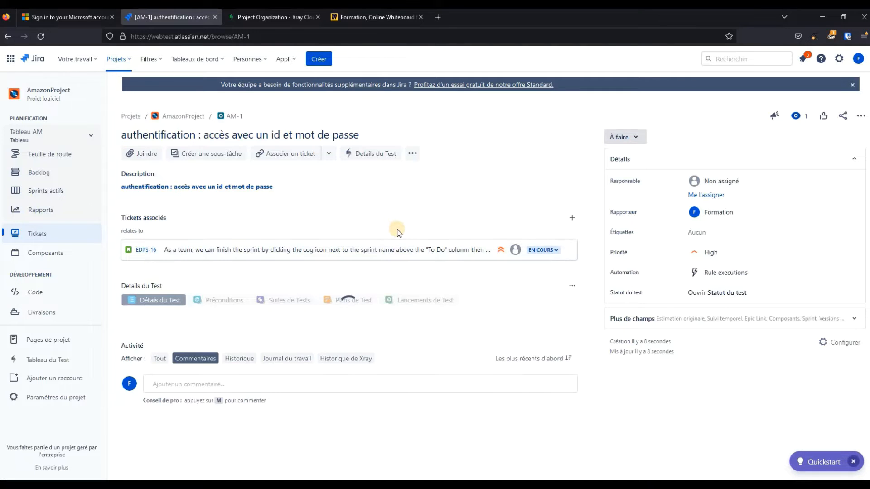
Examine the new ticket's linked ticket, test details section and available test types.
scroll(497, 351, "down", 3)
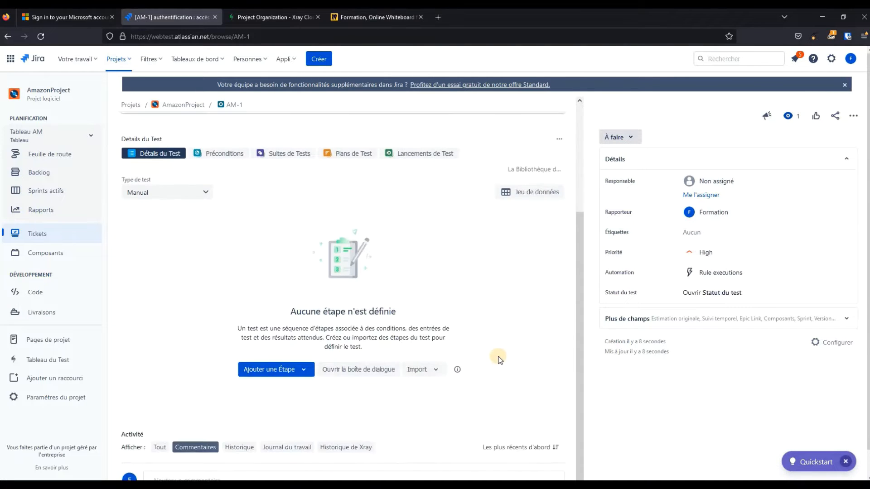
scroll(162, 224, "up", 1)
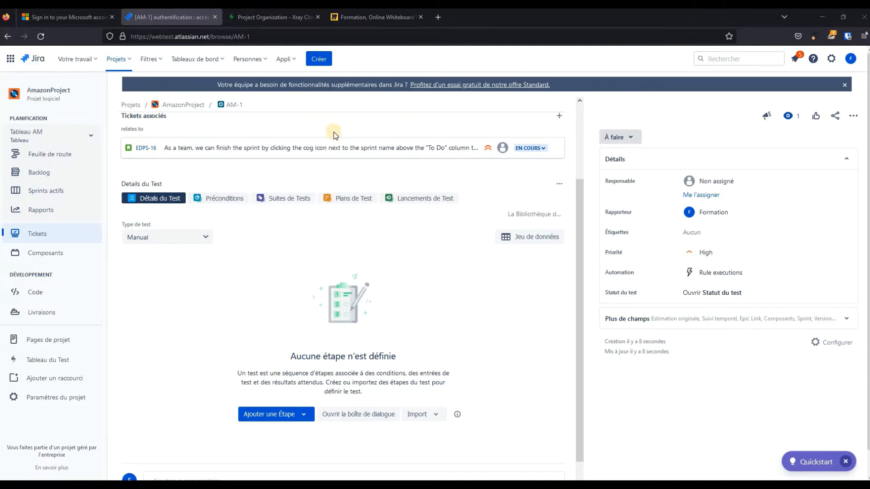
scroll(320, 140, "up", 2)
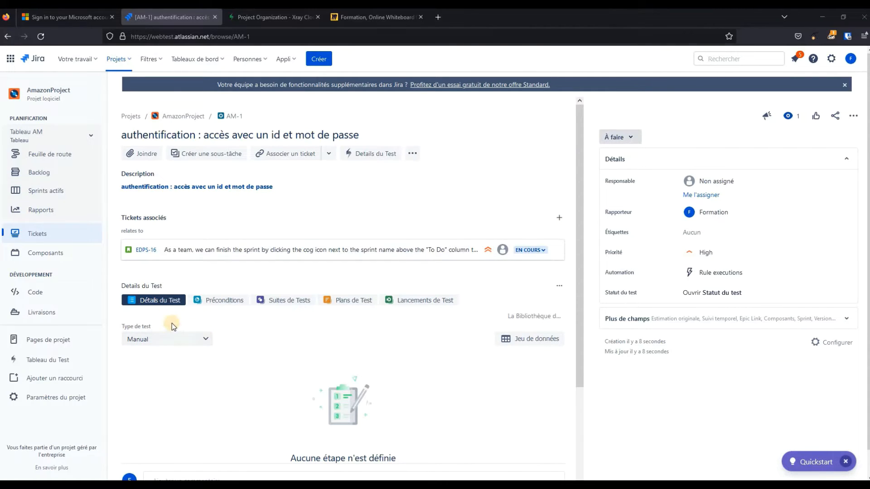
left_click(206, 339)
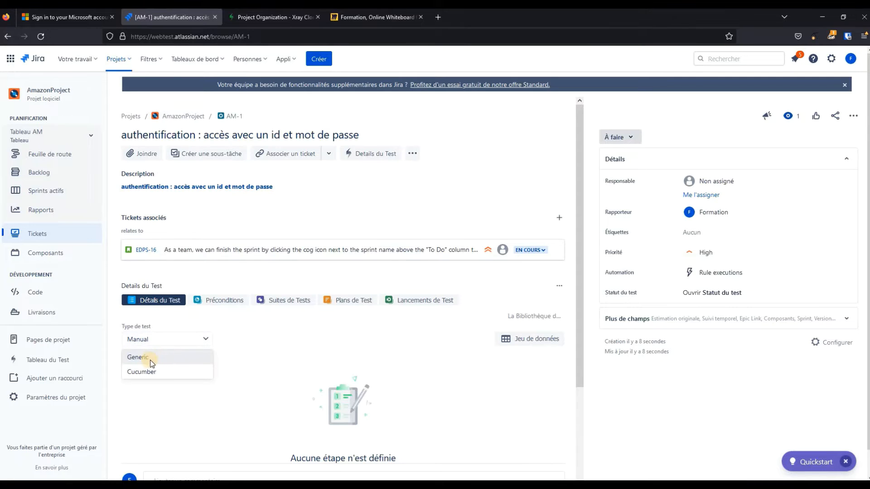
left_click(311, 309)
Add a new manual test step with the action "cliquer sur le champ login et saisir l'id".
scroll(281, 272, "down", 3)
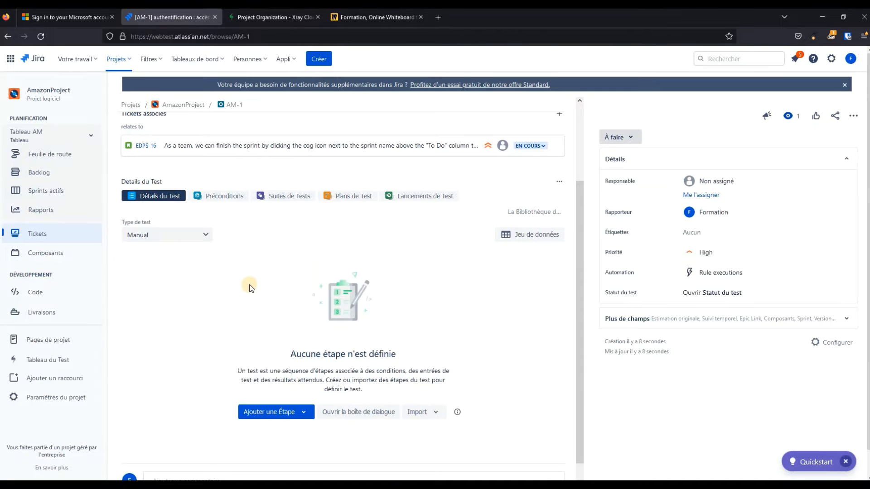
scroll(226, 272, "down", 1)
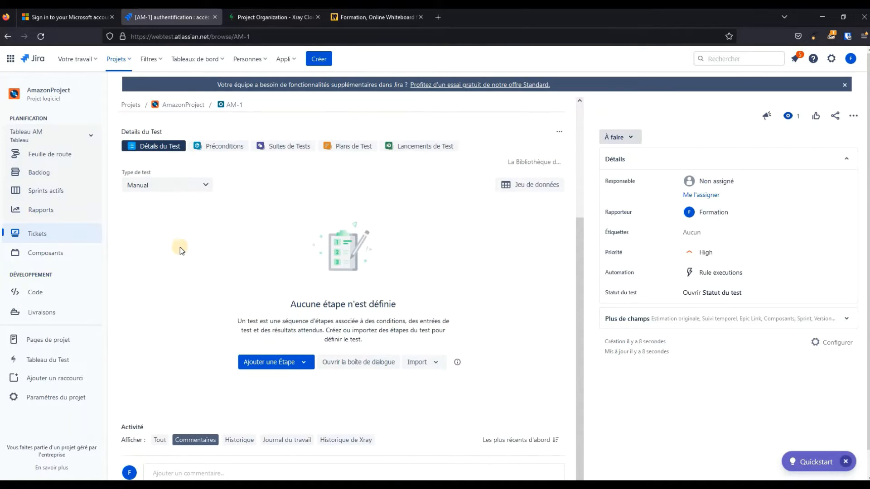
left_click(284, 361)
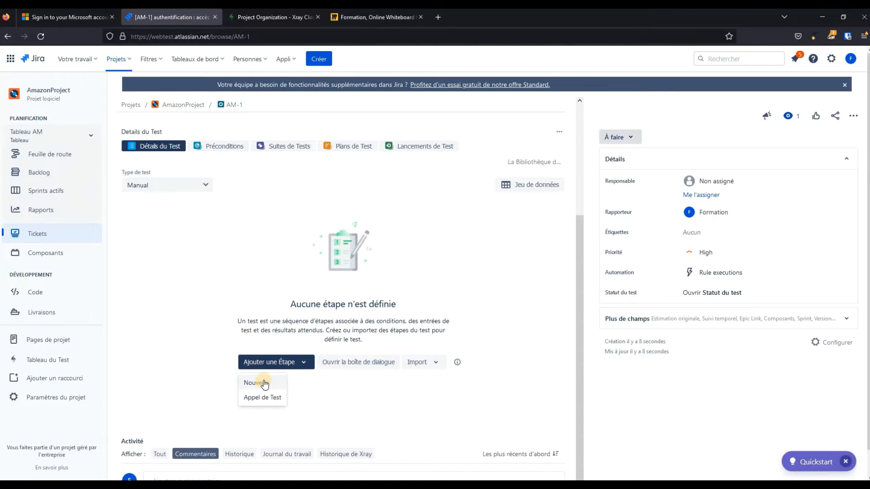
left_click(264, 383)
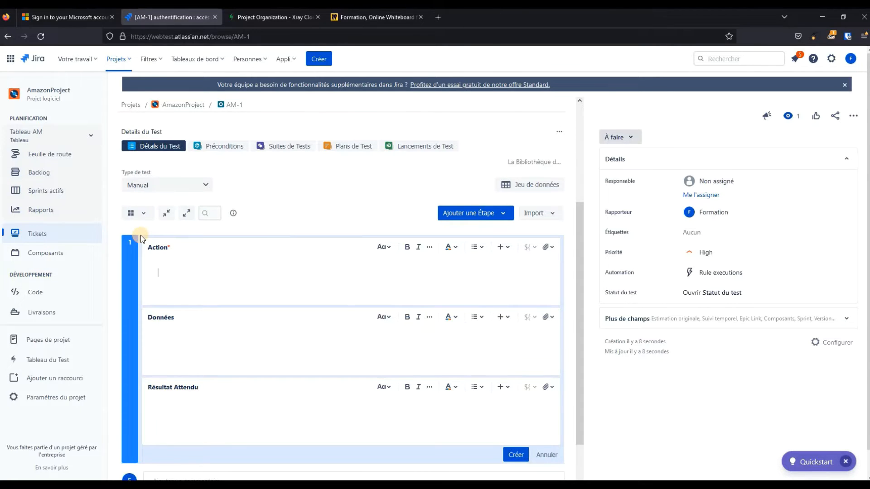
type("cliquer sur le champ login et 'o=")
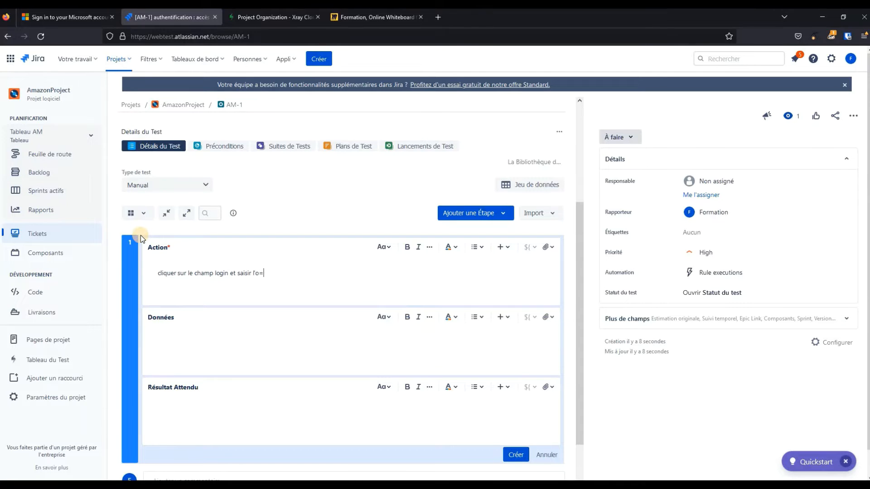
key("BackSpace")
key("BackSpace")
type("id")
left_click(281, 267)
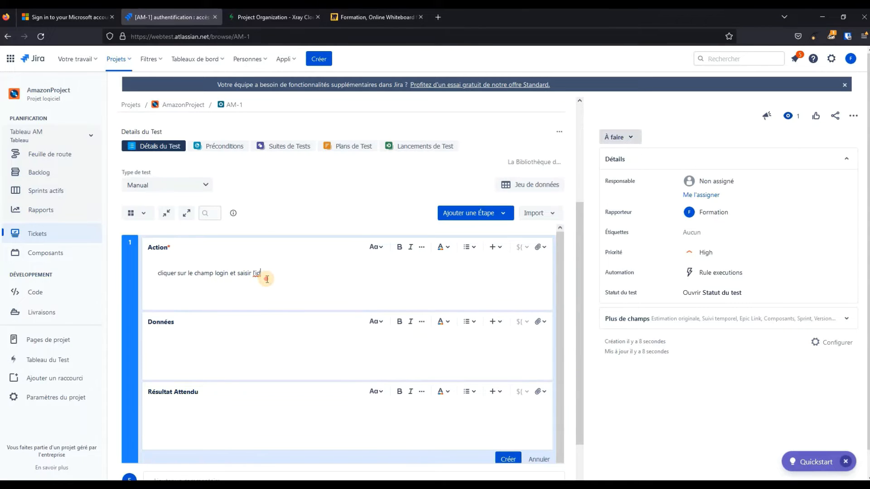
Enter "l'id est accepté" as the first step's expected result and create the step.
left_click_drag(156, 273, 202, 447)
left_click(186, 416)
left_click(211, 406)
type("le")
key("BackSpace")
key("BackSpace")
type("'id est accepté")
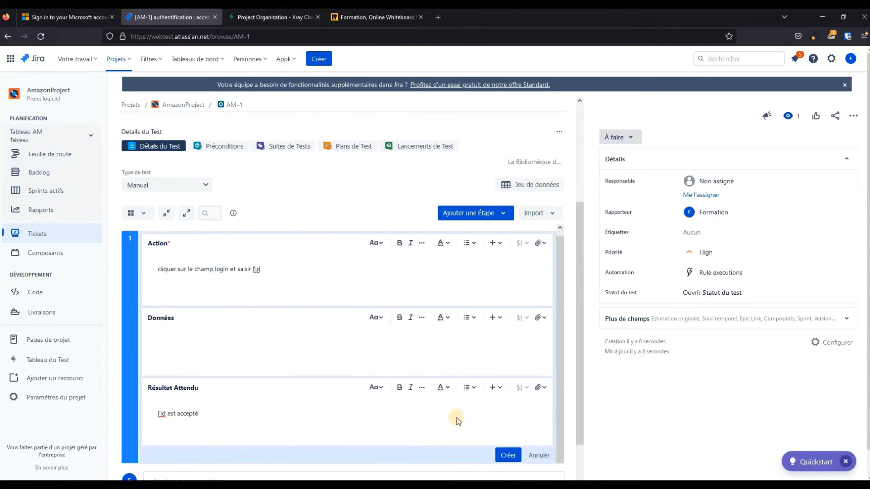
left_click(507, 458)
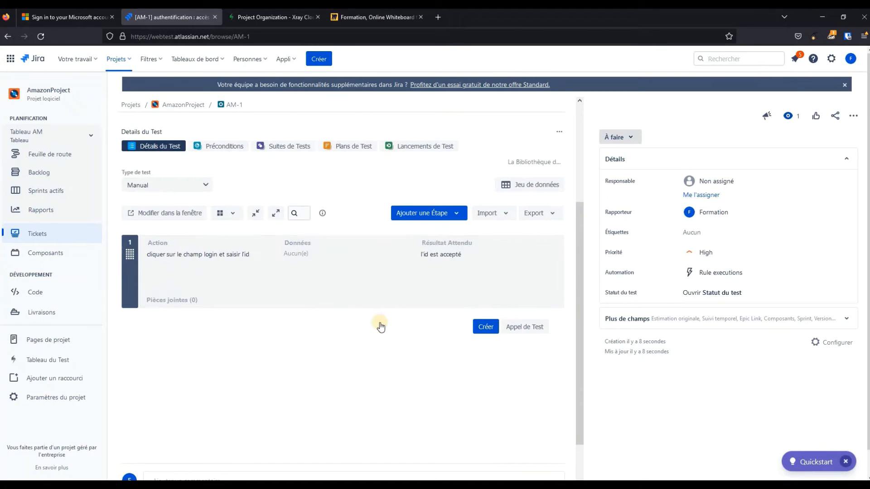
Add a second test step with the action "saisir le mot de passe et cliquer sur login".
left_click(431, 290)
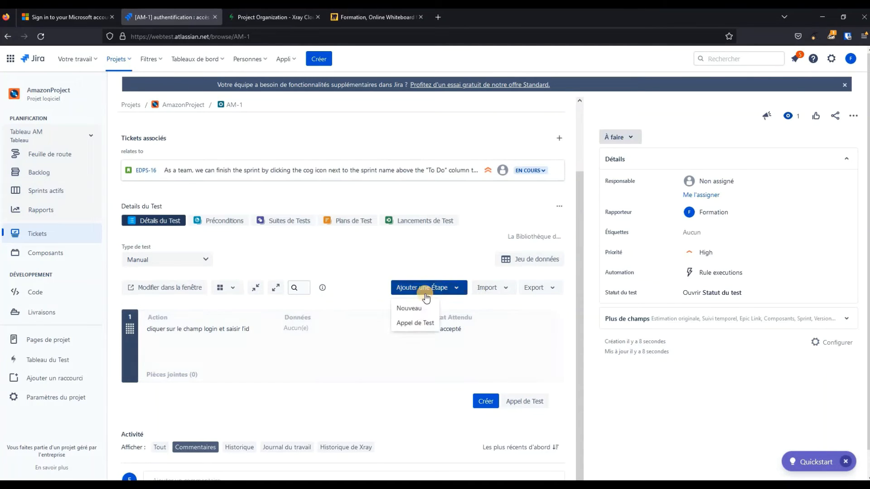
left_click(410, 309)
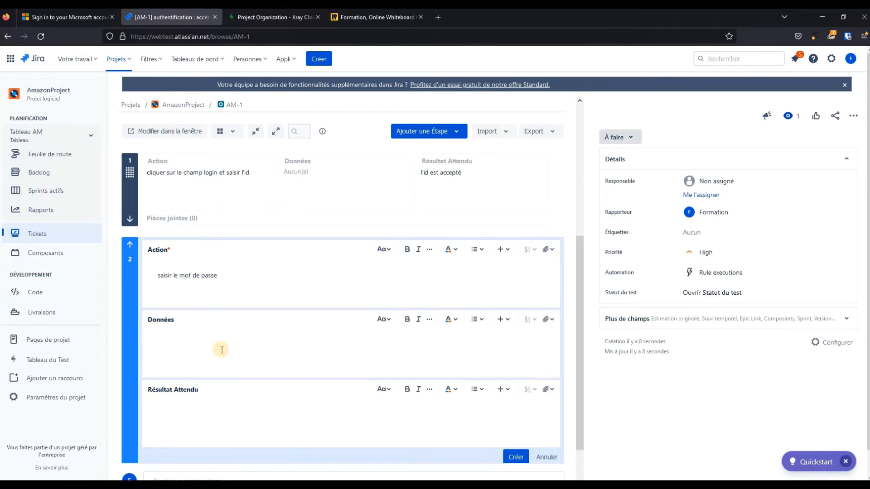
left_click(263, 275)
type("et cliquer sur login")
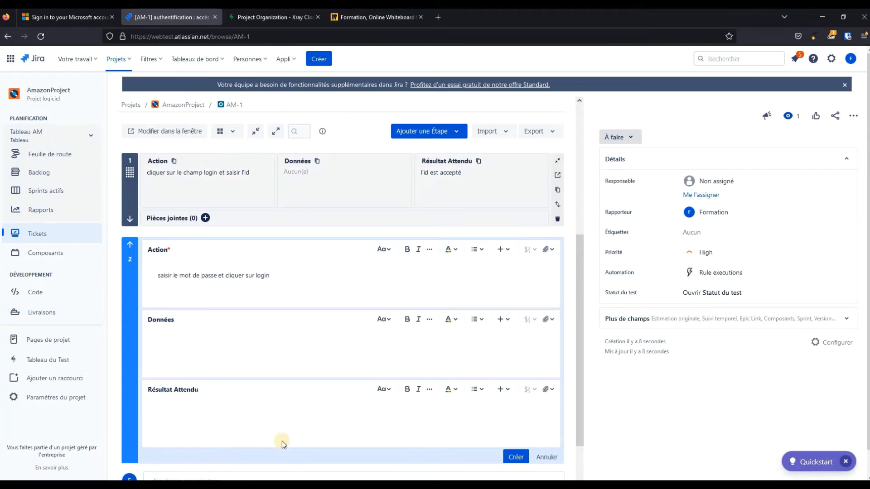
Enter "accès au site web" as the second step's expected result and create the step.
left_click(252, 434)
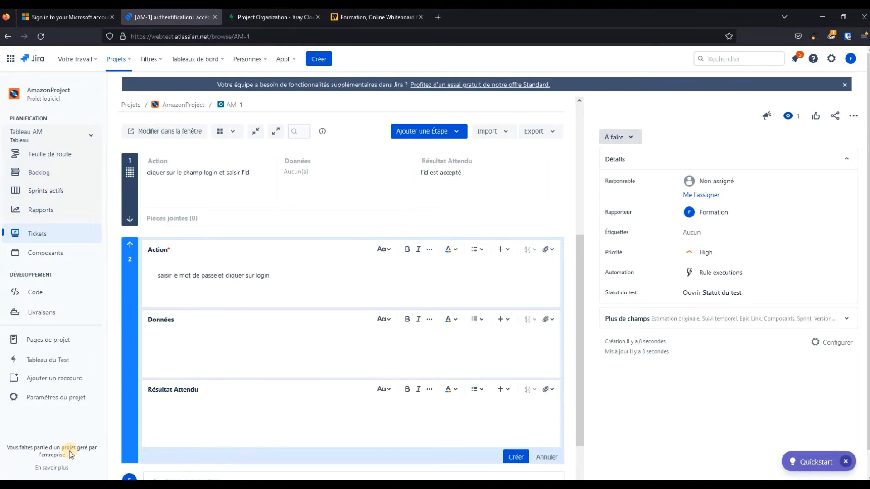
type("accès au site wev")
key("BackSpace")
type("b")
left_click(514, 456)
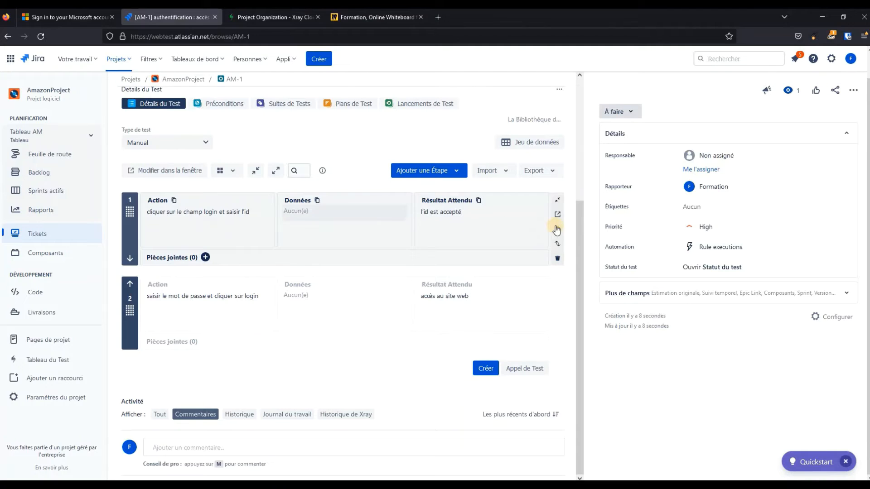
Clone the first test step and change the clone's action to "cliquer sur le champ mot de passe".
left_click(558, 230)
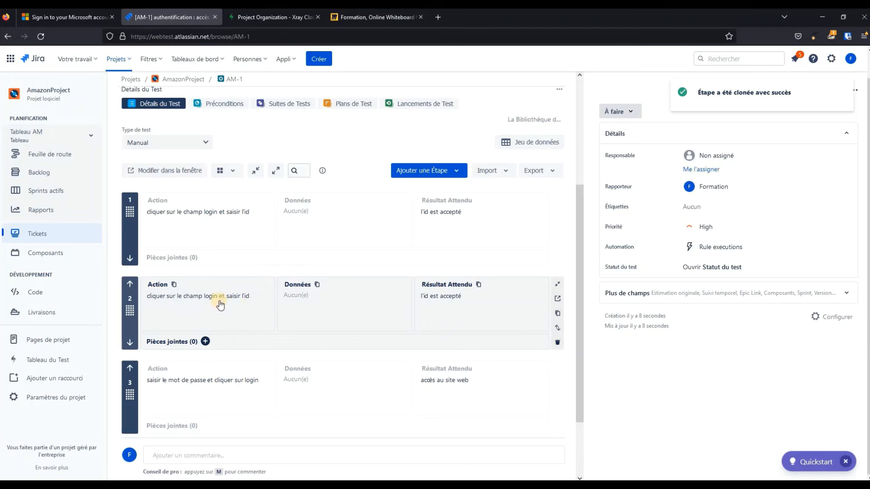
double_click(247, 296)
left_click(268, 295)
left_click_drag(279, 284, 218, 283)
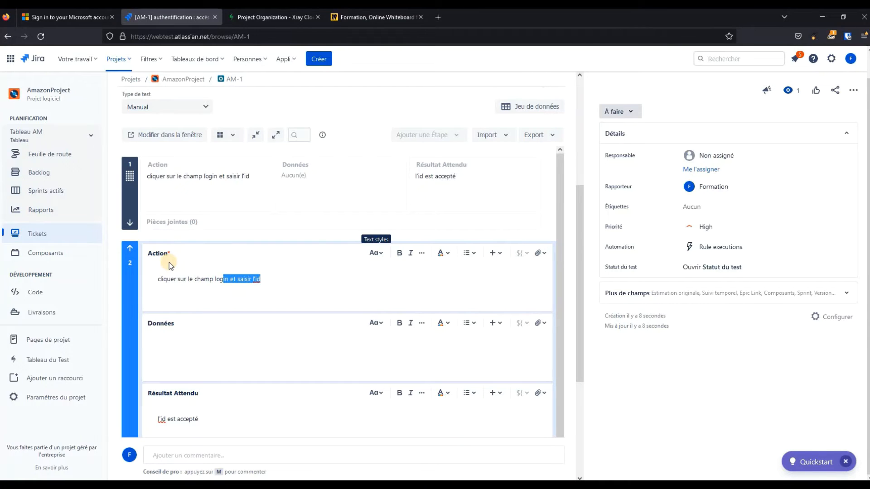
key("BackSpace")
key("BackSpace")
key("BackSpace")
key("BackSpace")
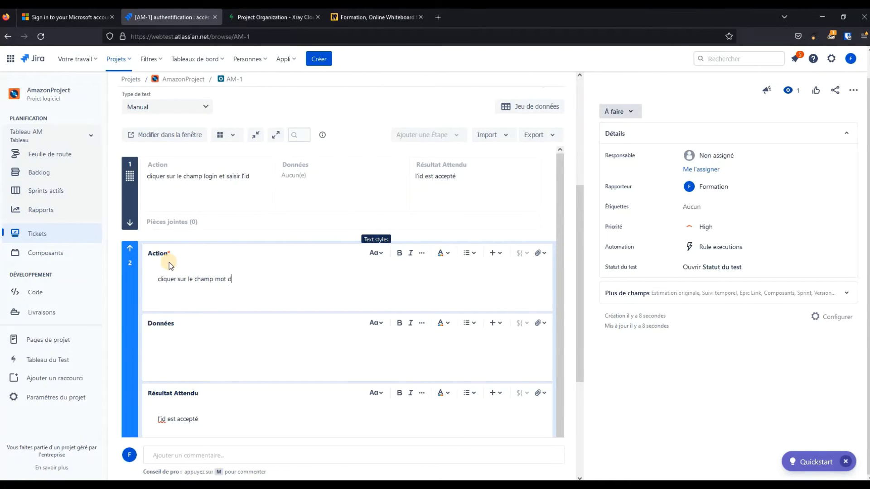
type("mot de passe")
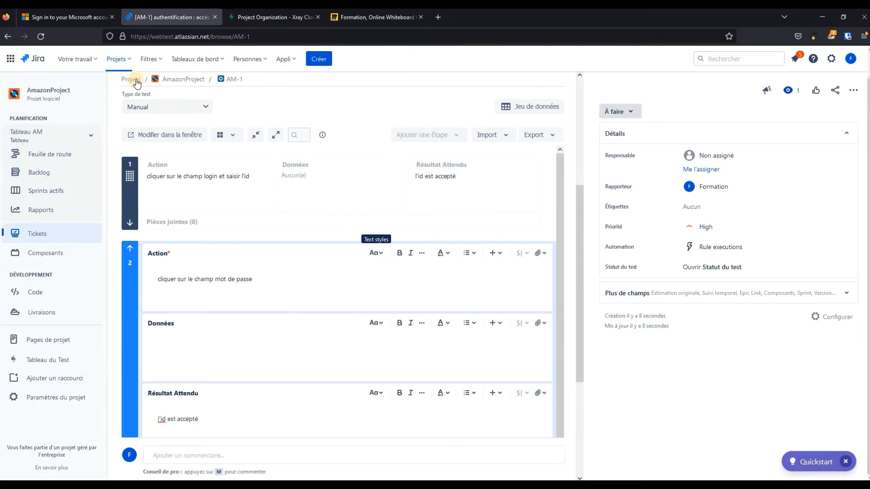
Replace the cloned step's expected result with "mot de passe est accepté" and save the step.
scroll(222, 358, "down", 1)
left_click(157, 368)
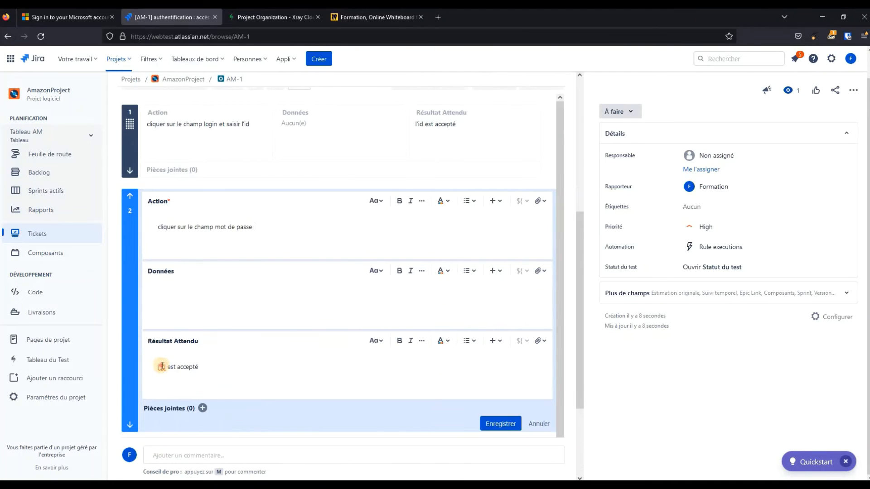
double_click(161, 366)
left_click(130, 350)
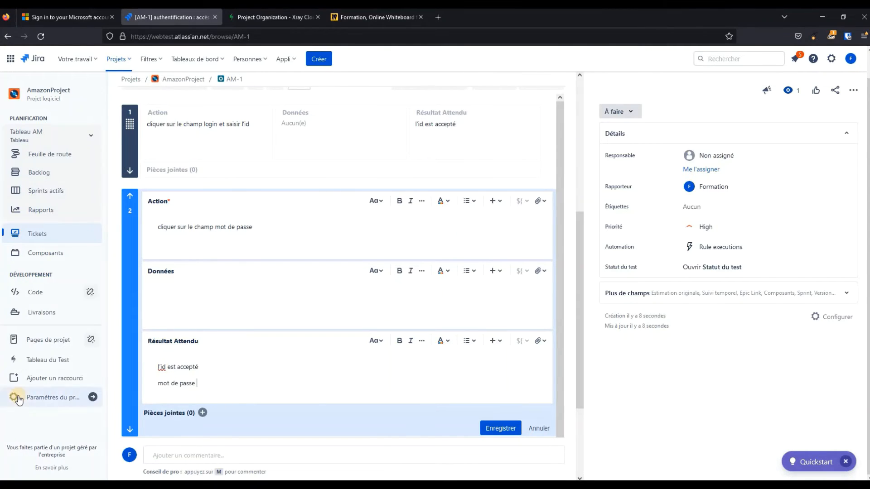
type("est accept")
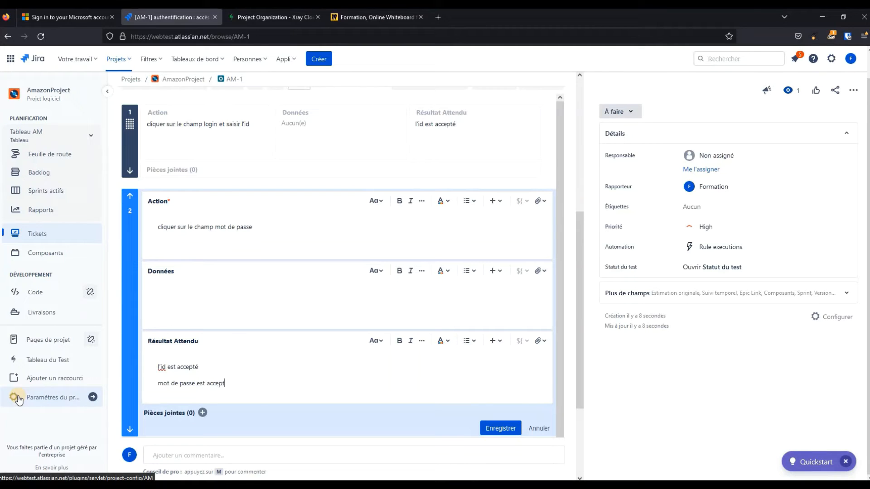
type("é")
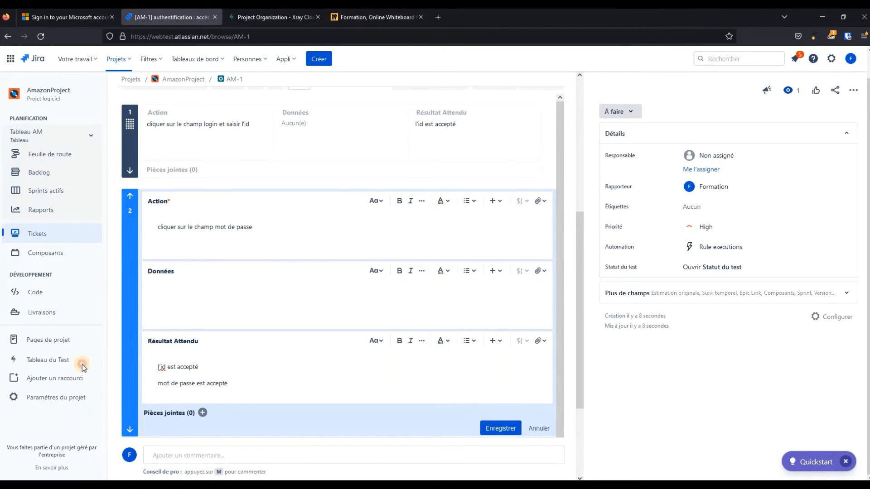
key("Up")
key("shift+Home")
key("BackSpace")
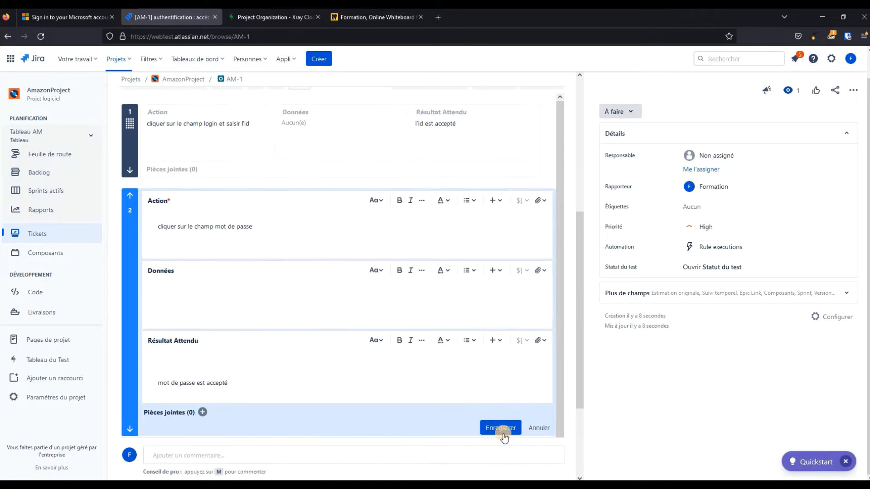
left_click(501, 428)
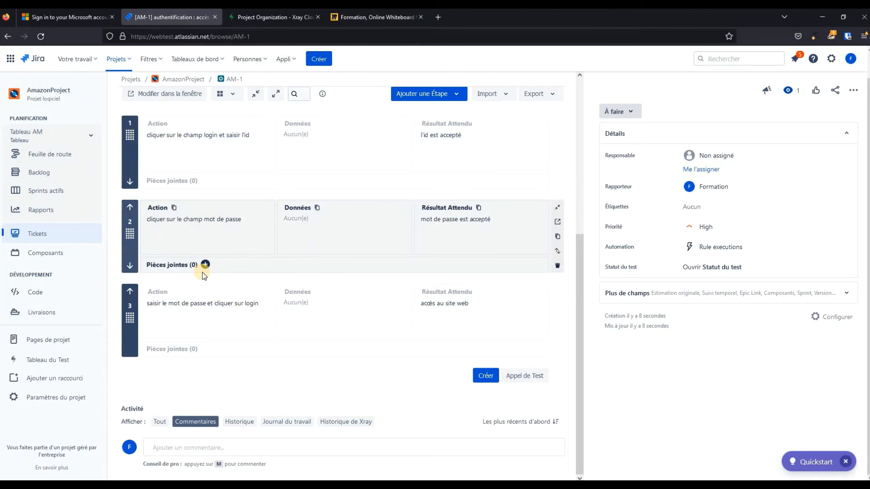
Delete the cloned step "cliquer sur le champ mot de passe" from the test.
left_click(558, 267)
left_click(455, 234)
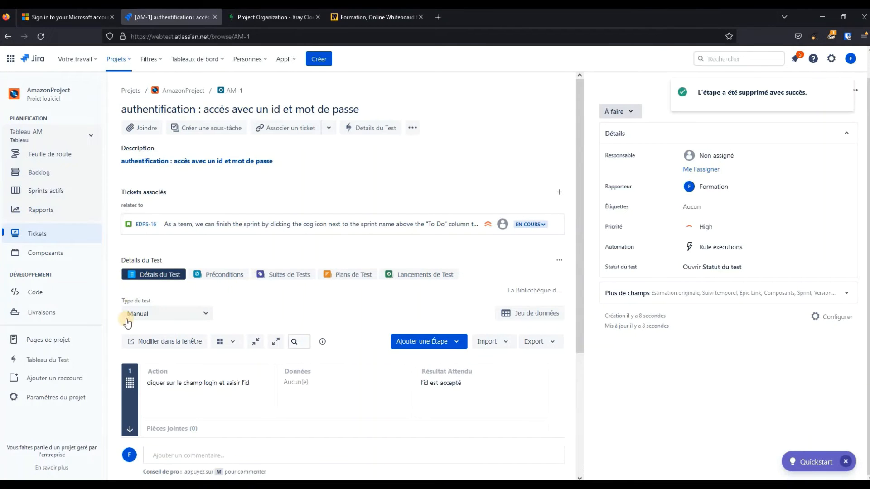
scroll(570, 100, "down", 3)
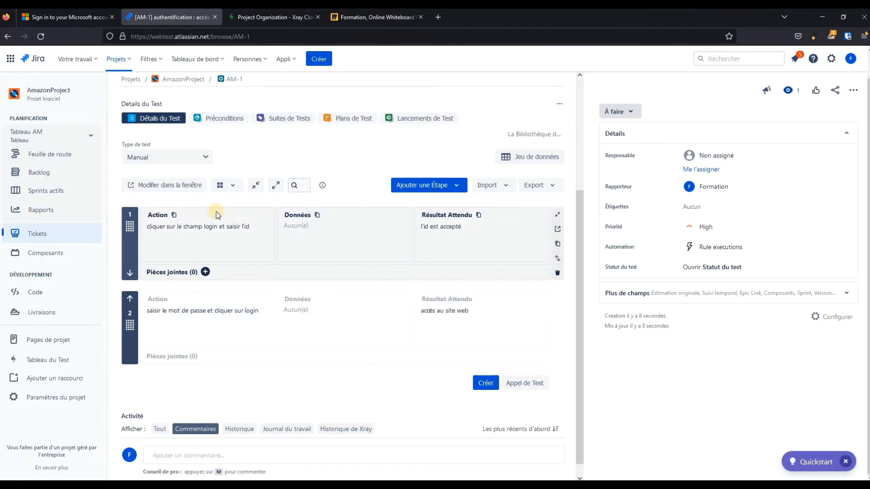
Check which alternative test types are offered for this ticket.
scroll(213, 213, "up", 3)
left_click(204, 264)
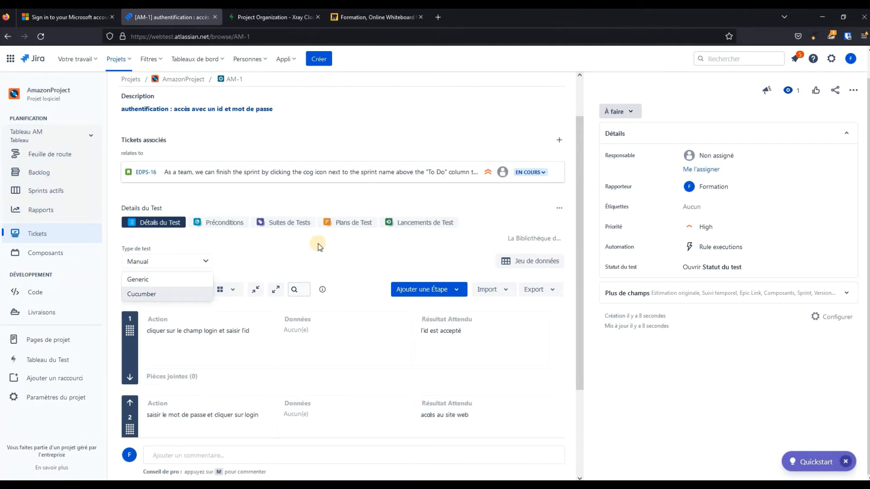
scroll(479, 109, "up", 3)
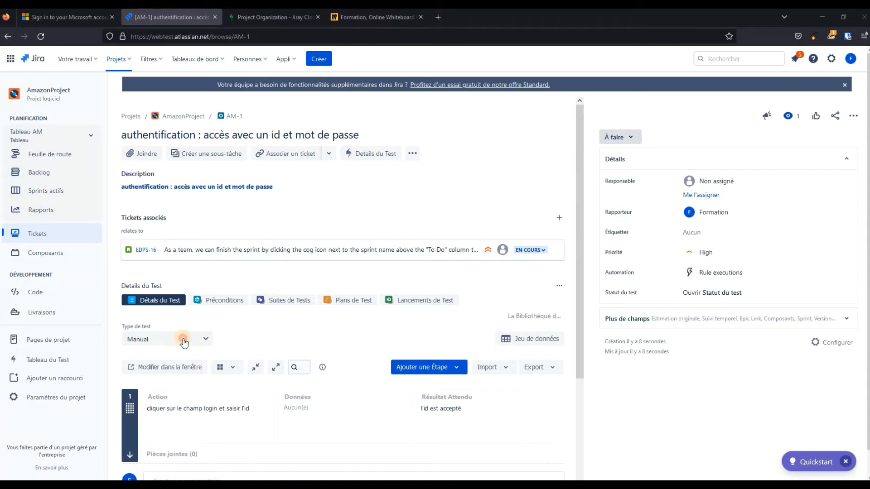
left_click(183, 340)
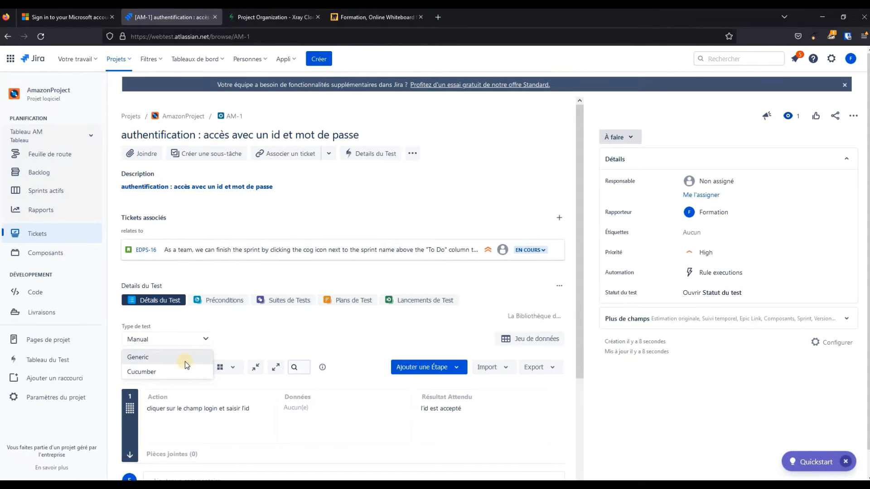
left_click(239, 343)
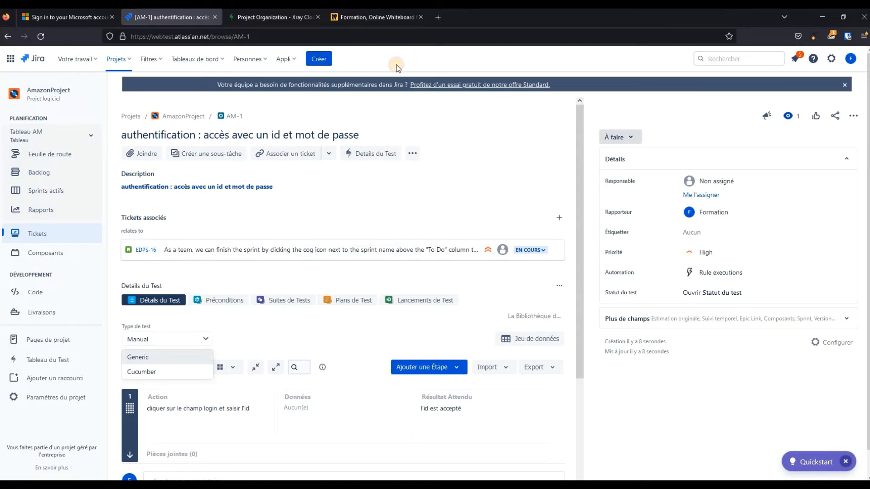
Start a new ticket of type Test in AmazonProject with the summary "Paiement par carte bancaire".
left_click(322, 60)
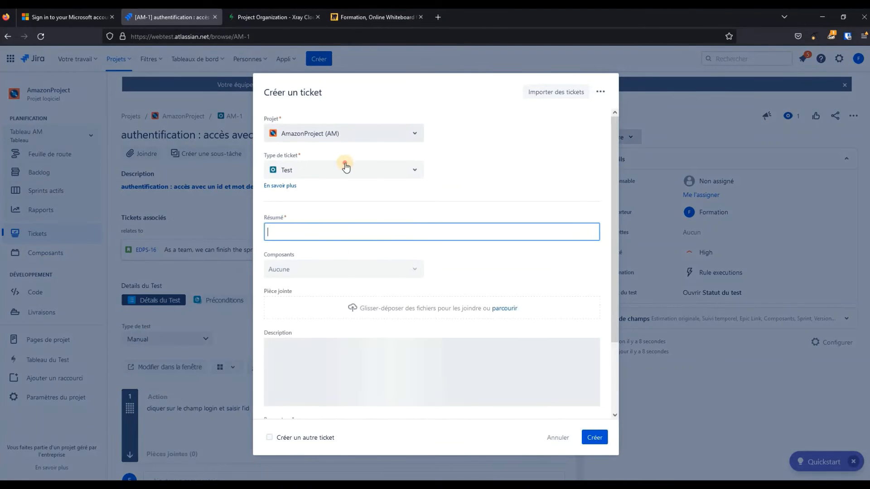
left_click(342, 168)
left_click(438, 195)
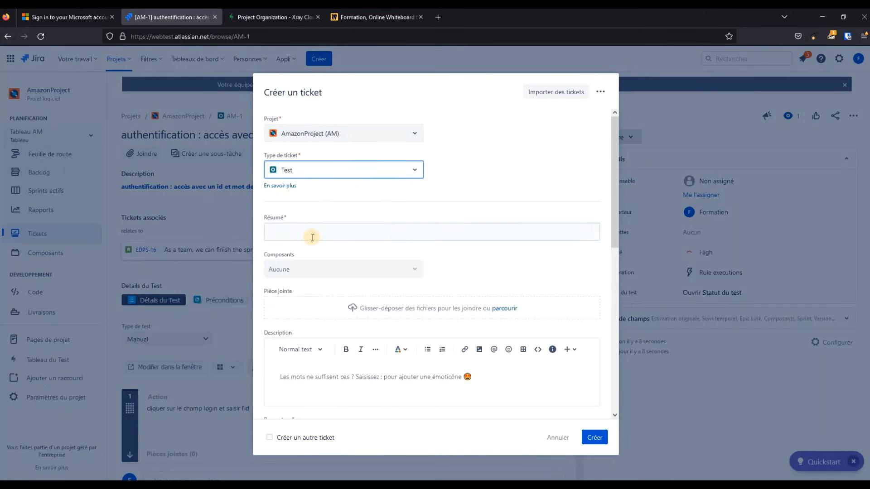
left_click(353, 235)
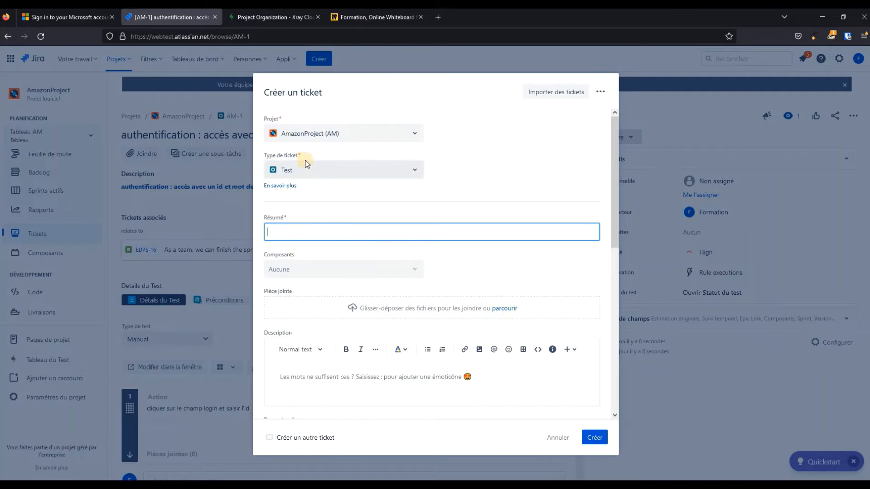
type("Pa")
key("Tab")
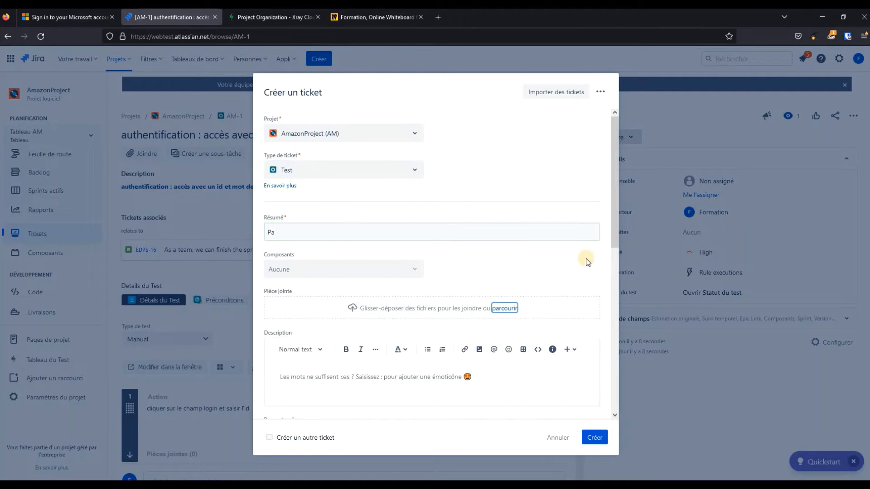
left_click(295, 226)
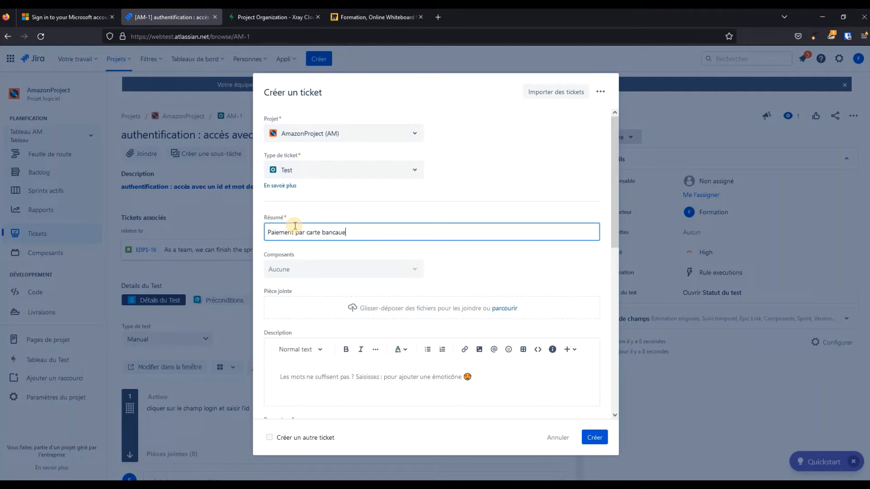
key("BackSpace")
key("BackSpace")
type("ire")
Write the new ticket's description on two lines: "en tant que Client" and "je peux payer par CB".
left_click(403, 374)
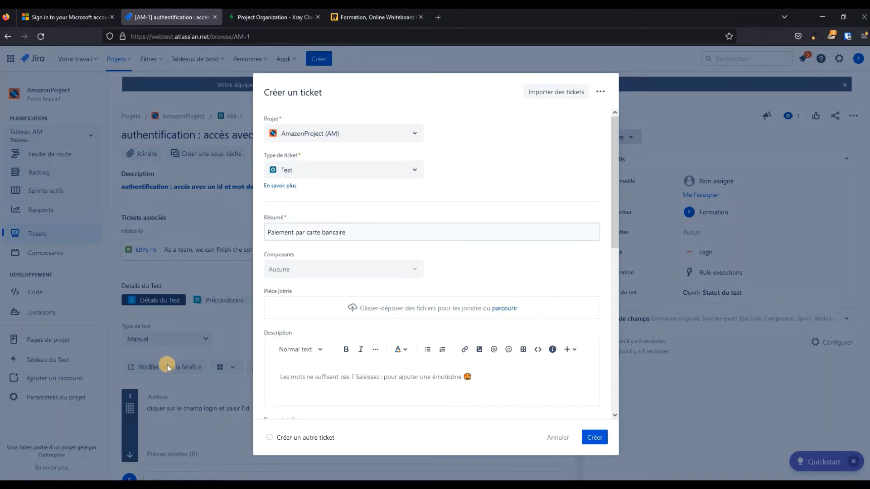
type("en tant q")
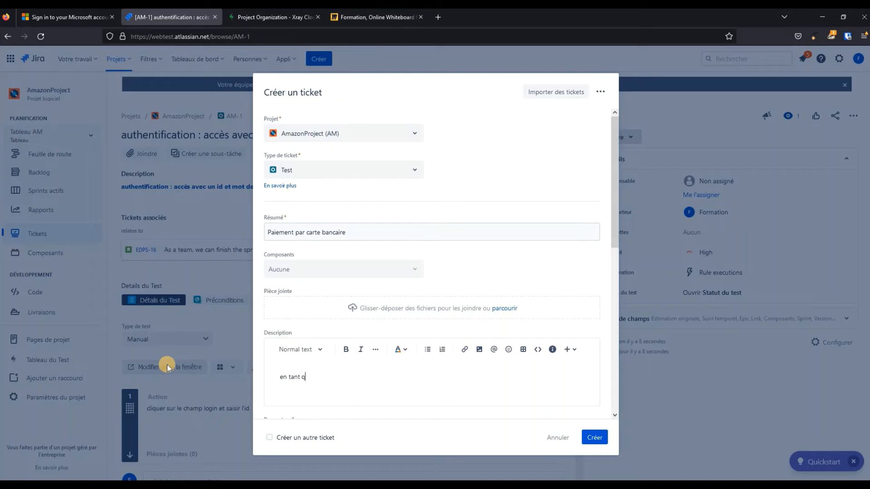
type("ue Client")
key("Return")
type("jje pe")
key("BackSpace")
key("BackSpace")
key("BackSpace")
key("BackSpace")
key("BackSpace")
type("e peux pa")
Make the word "CB" bold in the description.
scroll(371, 330, "down", 2)
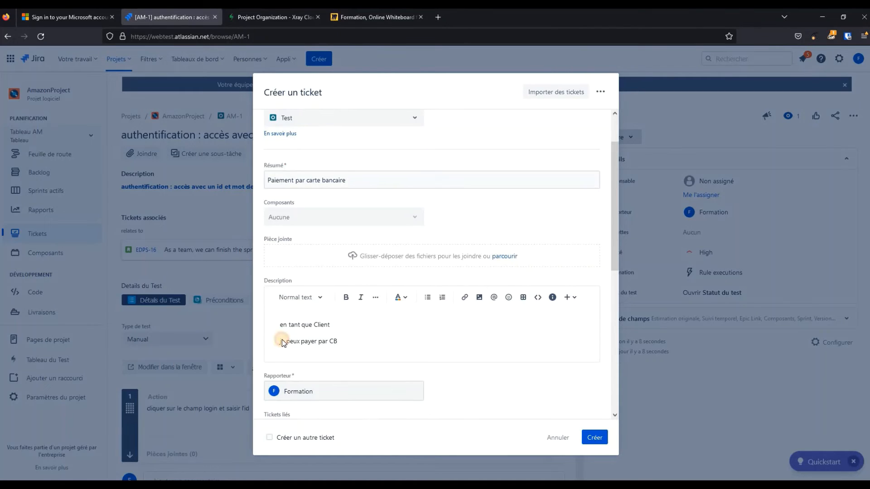
left_click_drag(279, 341, 338, 341)
left_click(330, 341)
double_click(333, 341)
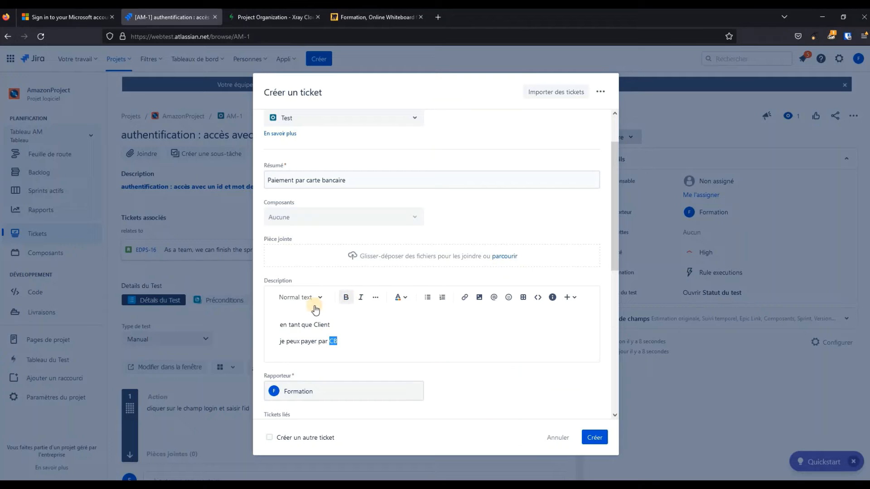
left_click(345, 297)
left_click(349, 343)
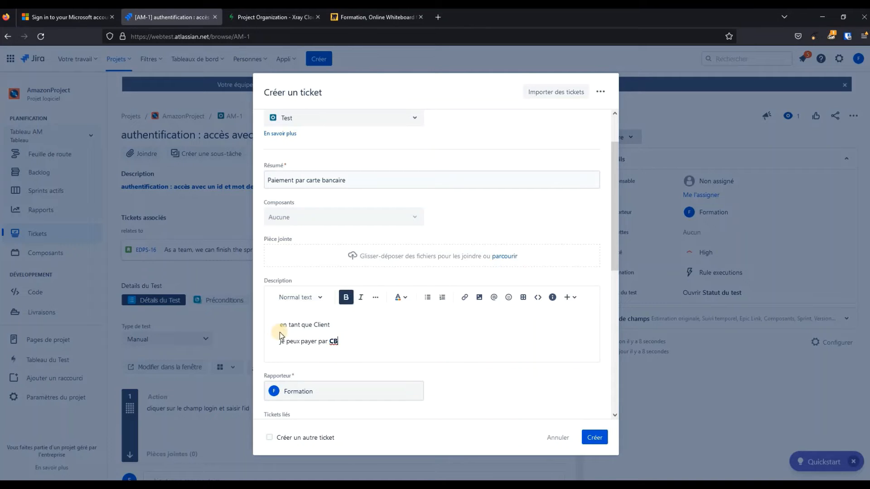
left_click_drag(363, 324, 299, 266)
Link the new ticket to EDPS-16 with the "relates to" relation.
scroll(317, 256, "down", 3)
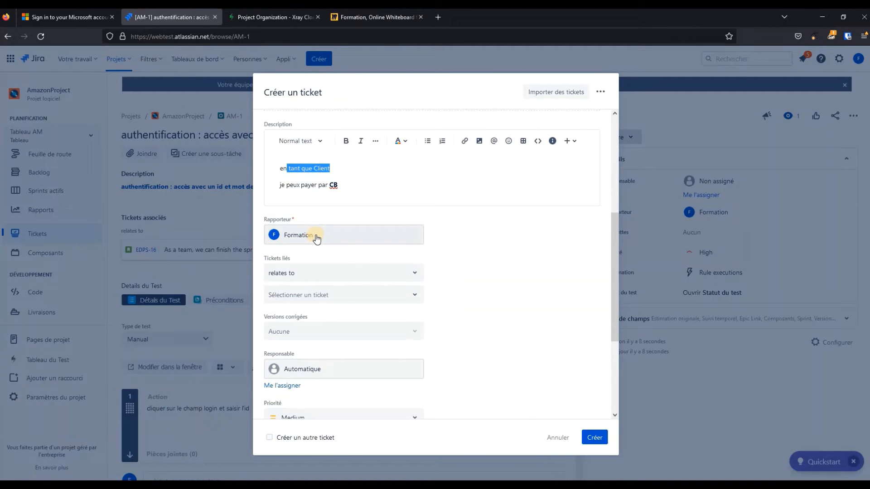
left_click(321, 240)
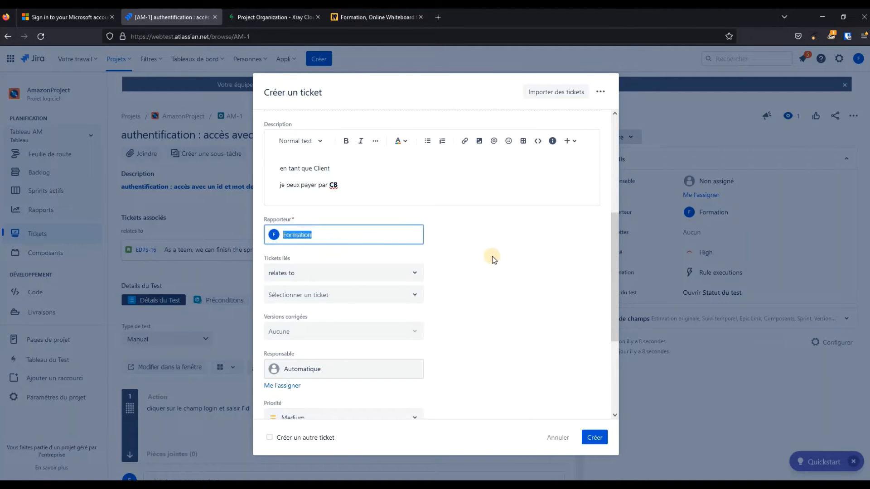
left_click(491, 258)
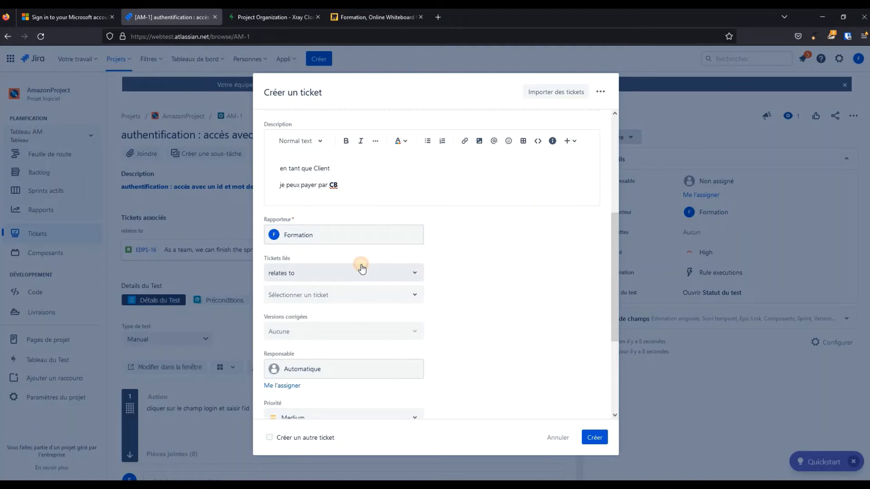
left_click(361, 269)
left_click(434, 271)
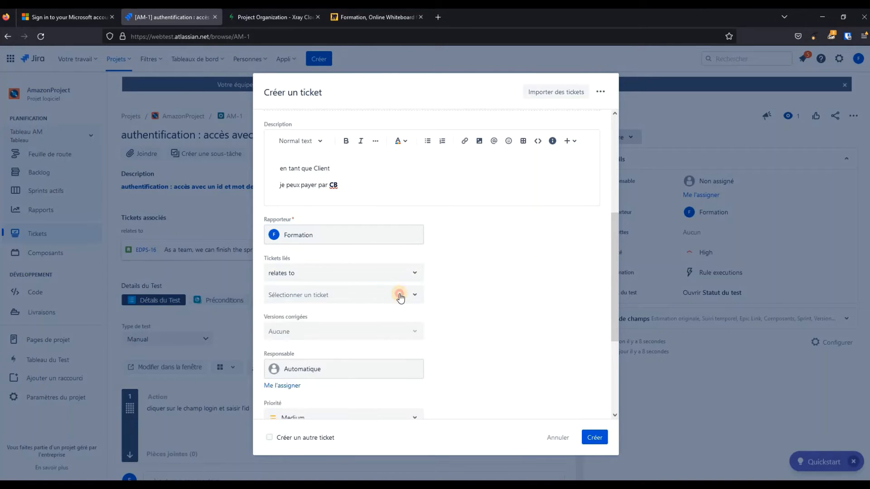
left_click(390, 295)
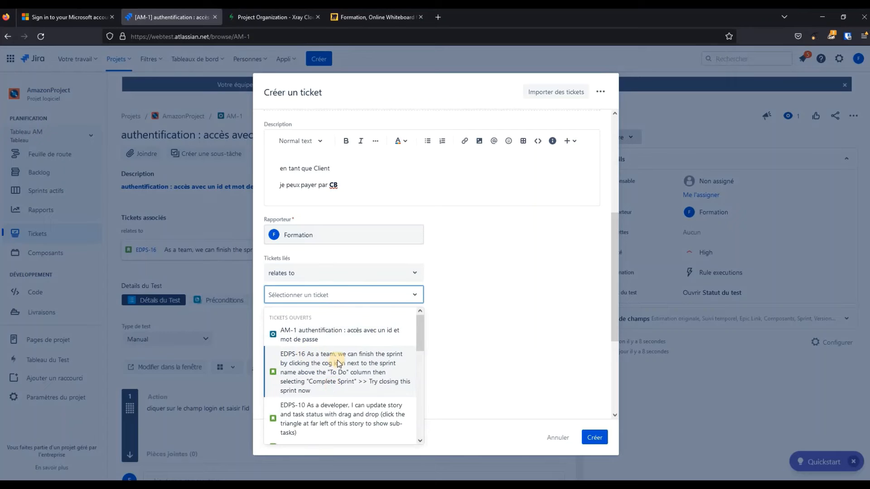
left_click(334, 362)
left_click(473, 324)
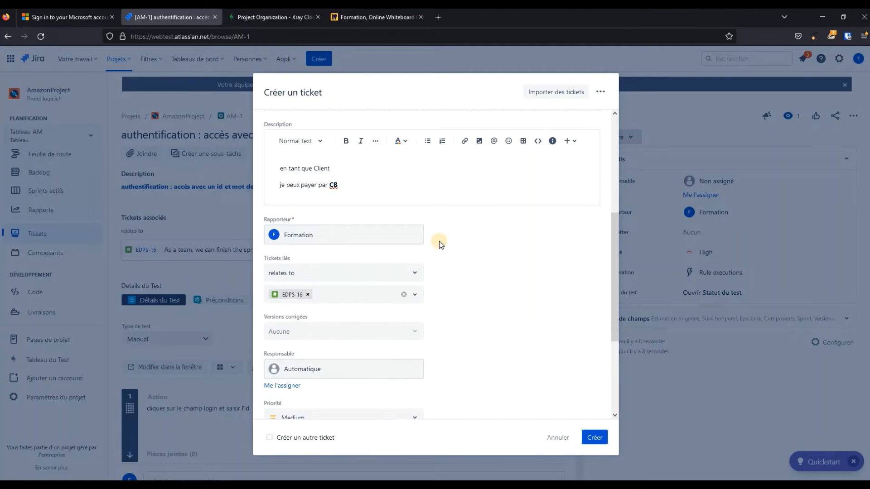
Set the new ticket's assignee to Non assigné after trying Testeur and self-assignment.
scroll(435, 234, "down", 3)
left_click(354, 263)
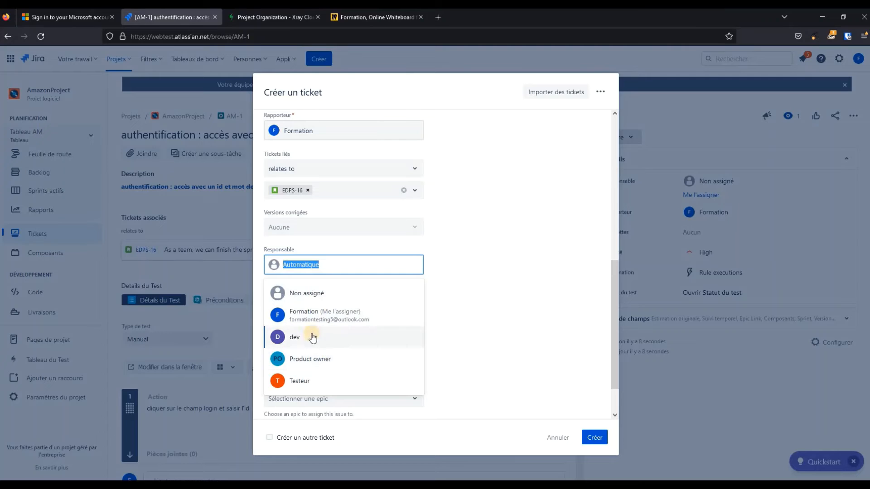
left_click(301, 381)
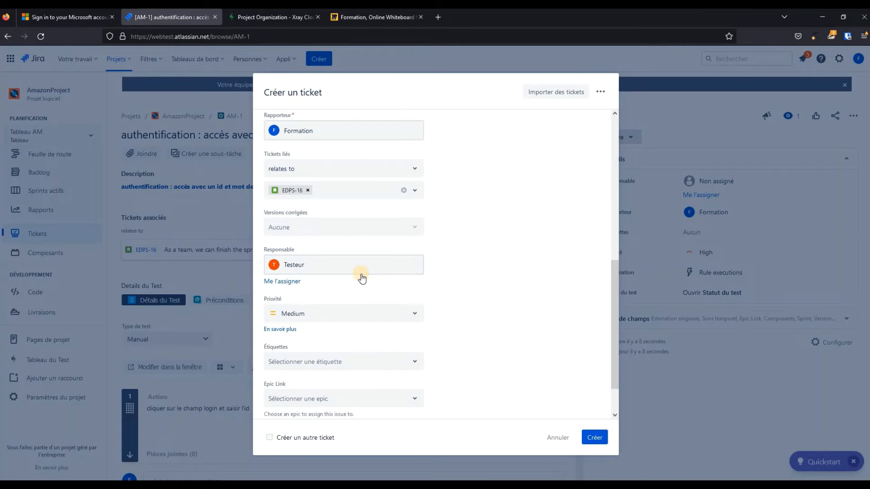
left_click(287, 282)
left_click(341, 266)
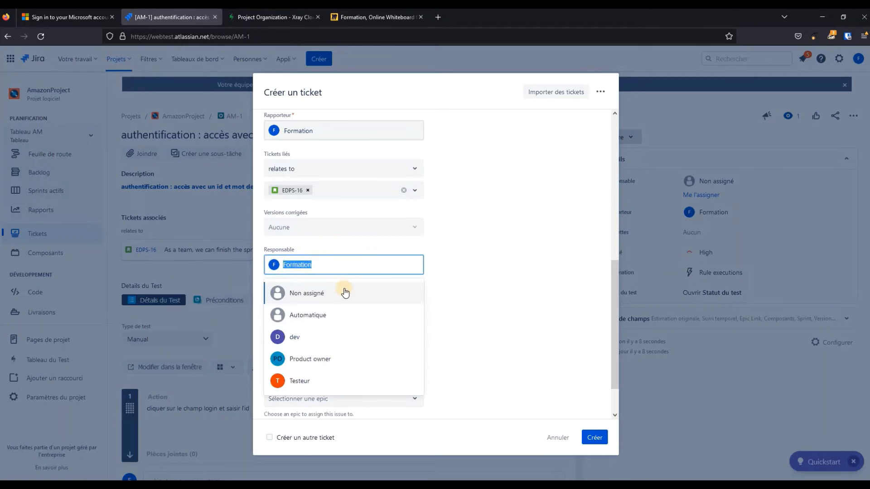
left_click(311, 293)
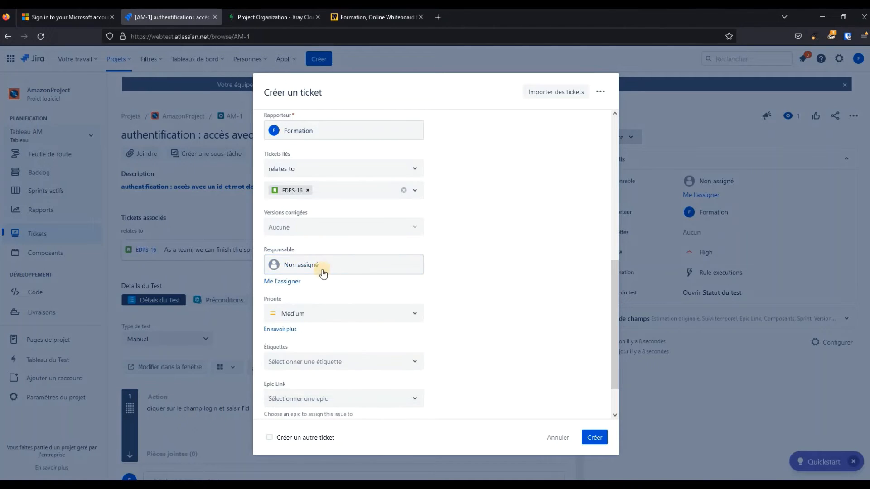
Review the priority, label, epic and sprint choices offered for the new ticket without selecting any.
scroll(304, 254, "down", 2)
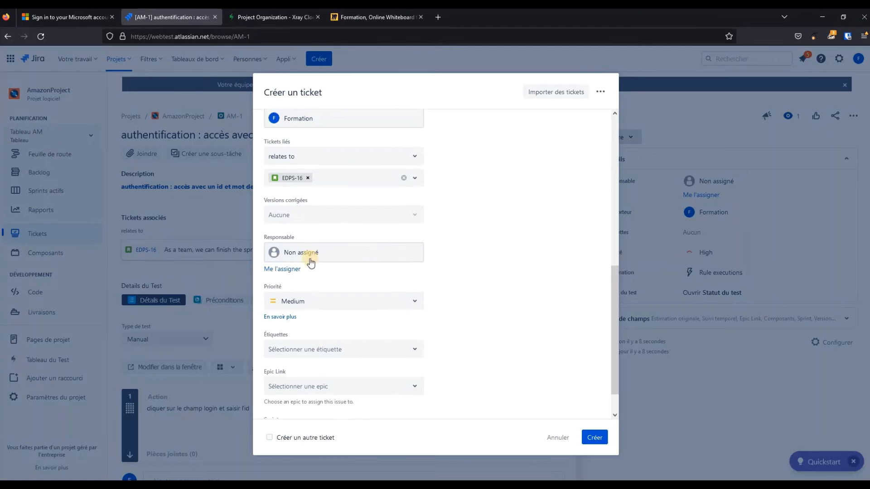
left_click(316, 266)
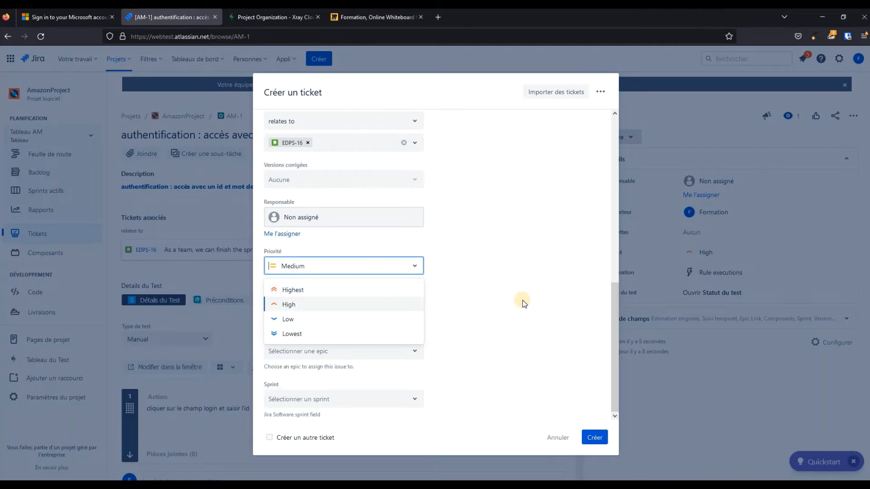
left_click(458, 308)
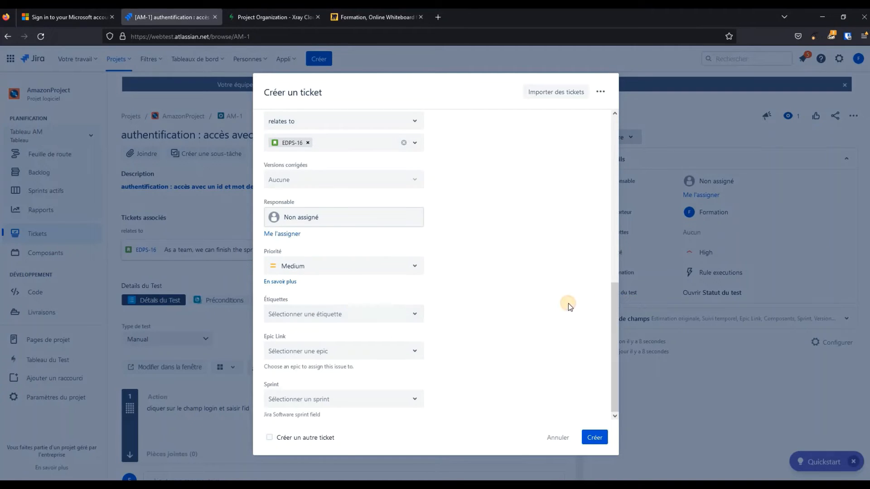
left_click(362, 315)
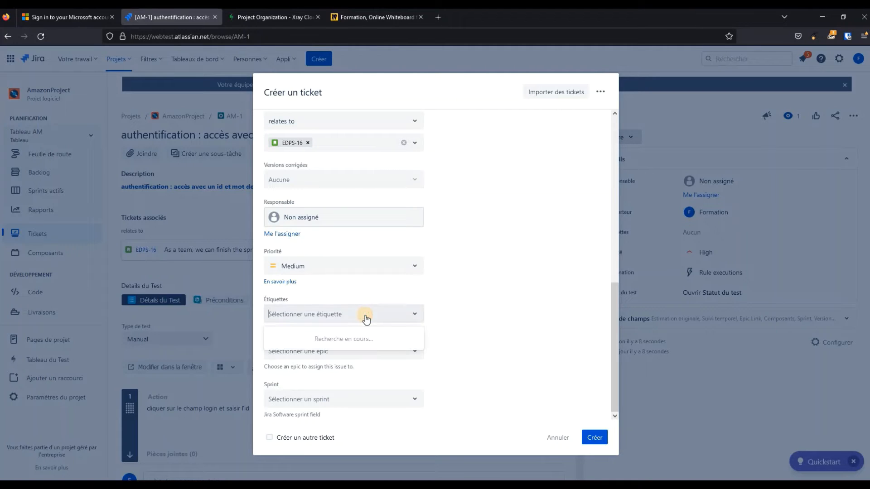
left_click(471, 315)
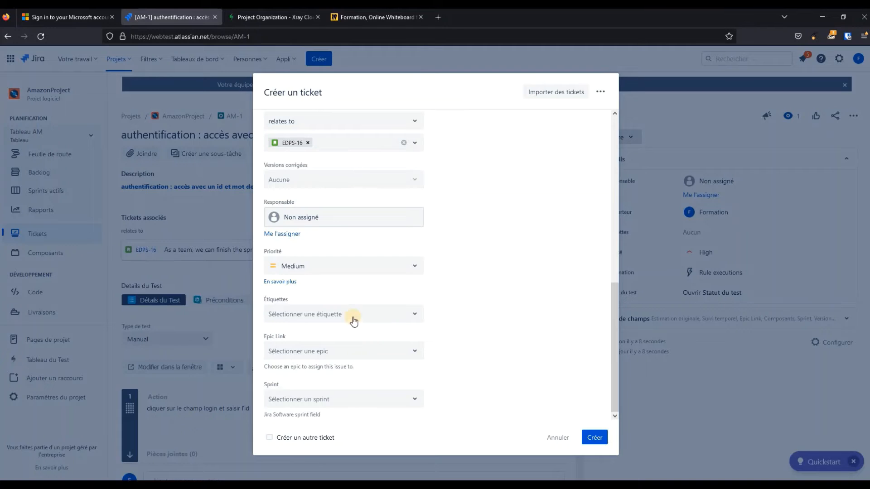
left_click(317, 353)
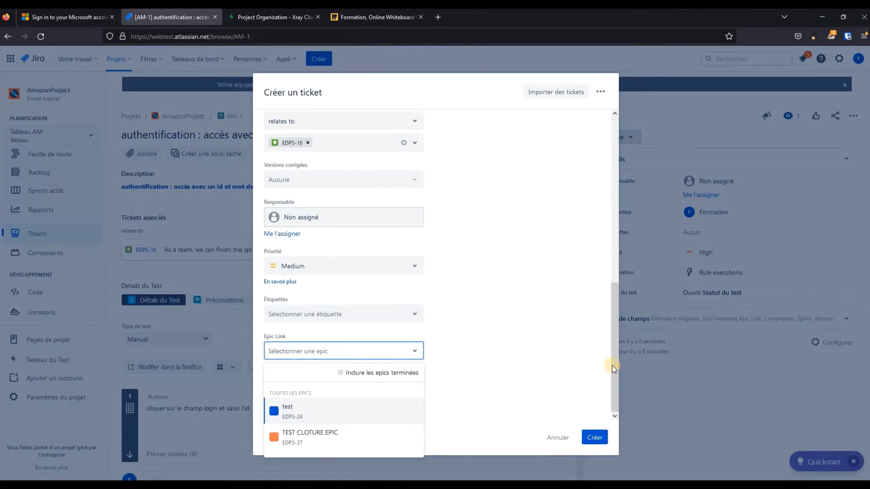
left_click(507, 362)
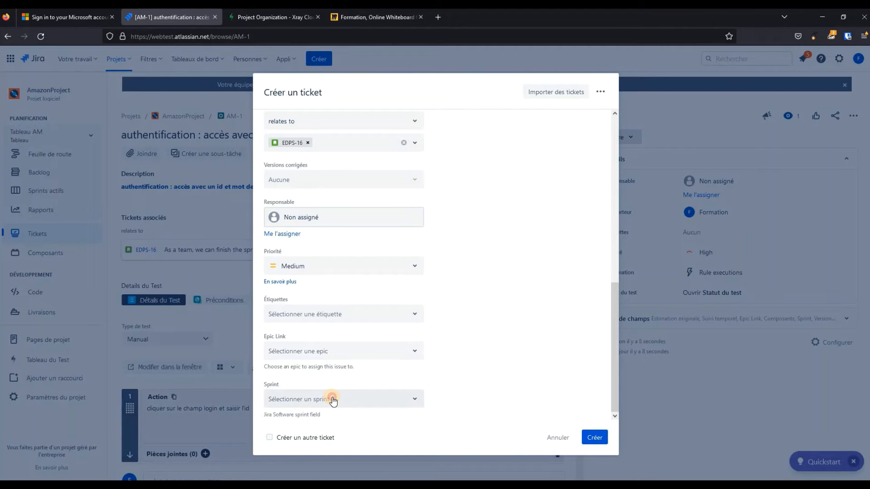
left_click(332, 400)
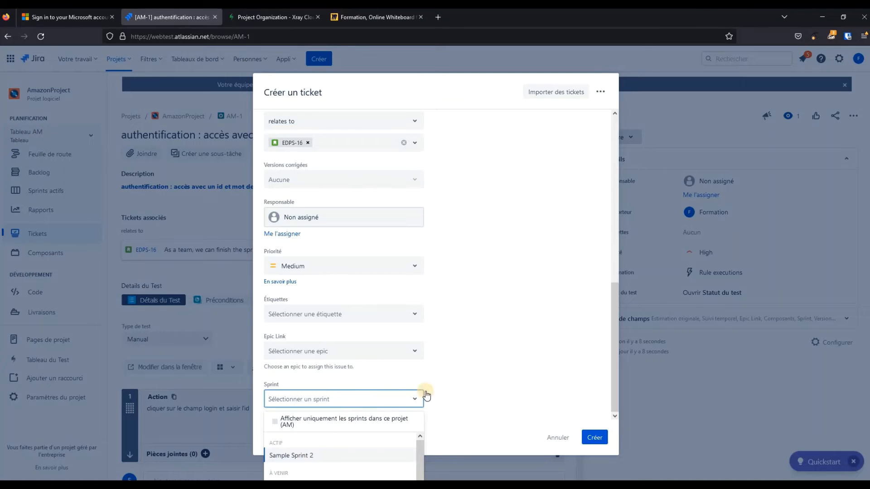
left_click(478, 371)
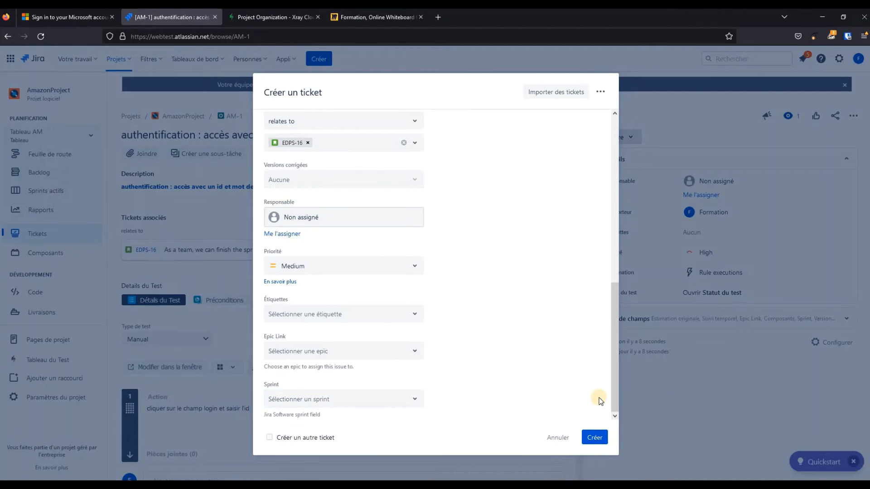
Create the "Paiement par carte bancaire" ticket and open it.
left_click(598, 437)
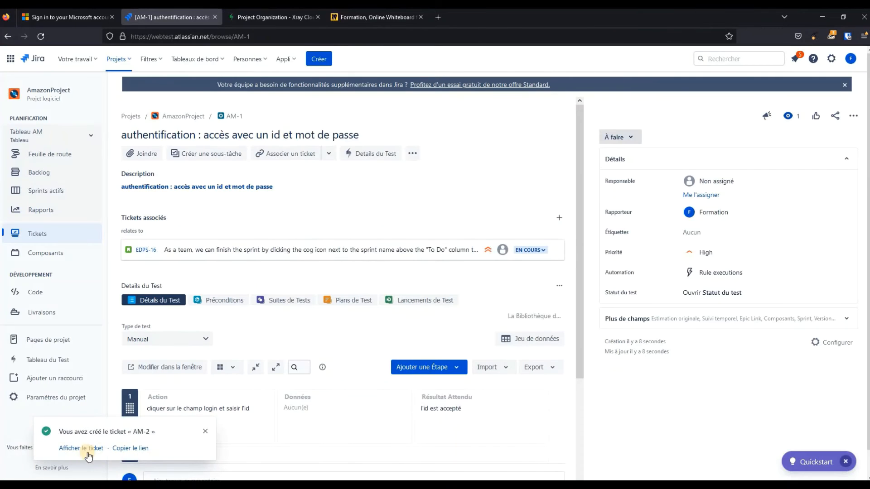
left_click(82, 448)
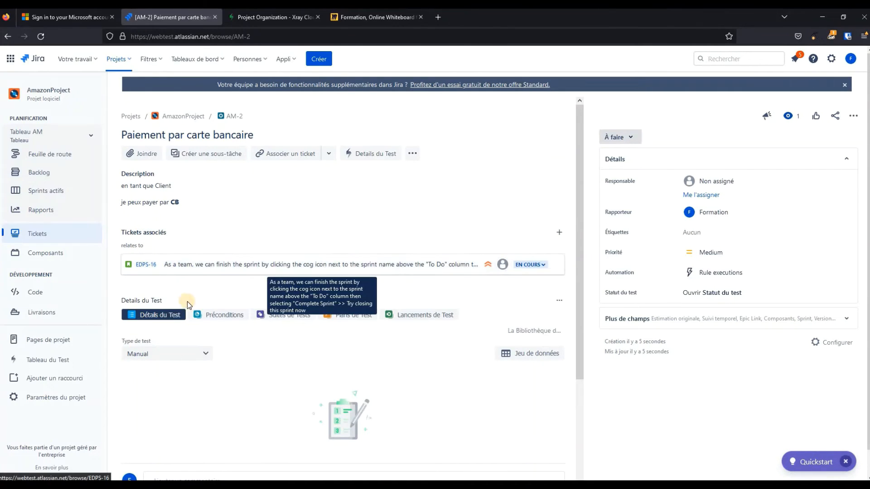
Change the test type of the "Paiement par carte bancaire" ticket from Manual to Generic and confirm the change.
left_click(201, 358)
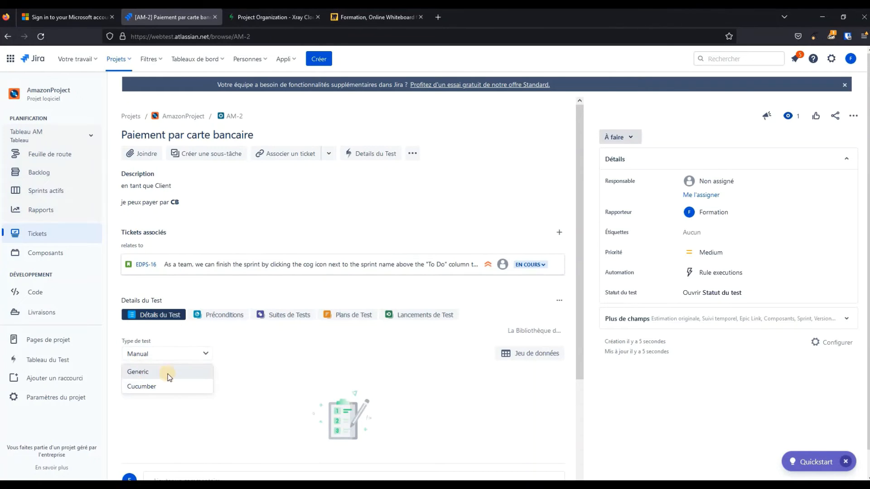
left_click(167, 374)
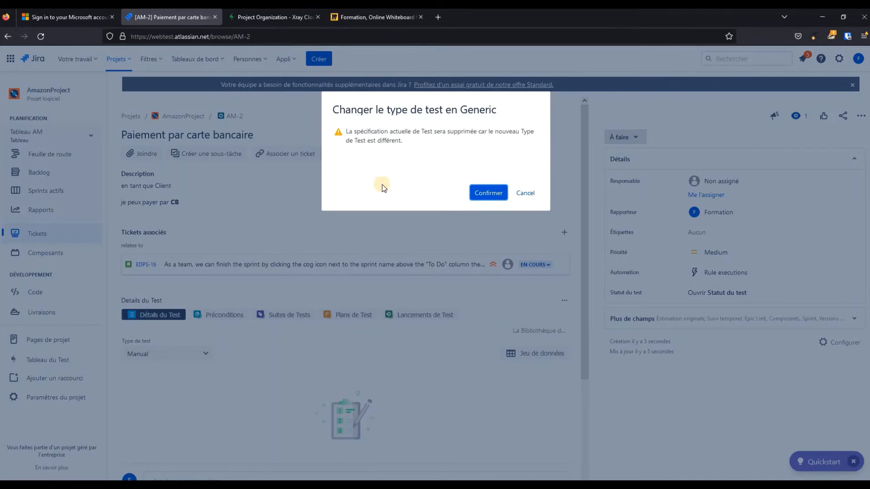
left_click(480, 195)
scroll(186, 261, "down", 3)
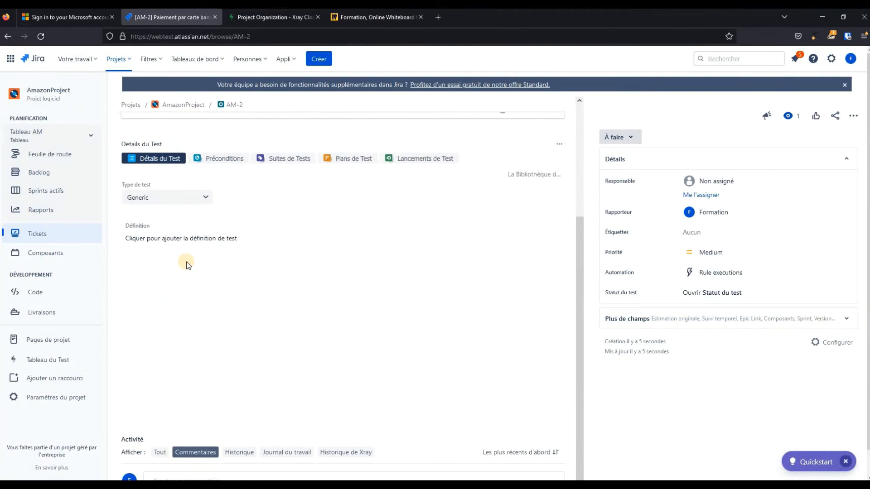
scroll(156, 243, "up", 3)
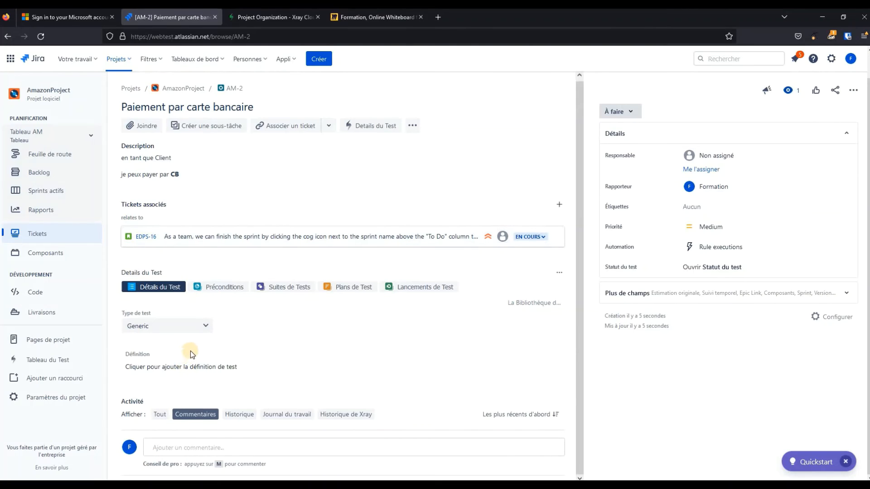
Copy the description text "en tant que Client / je peux payer par CB" into the Generic test's definition.
left_click(151, 368)
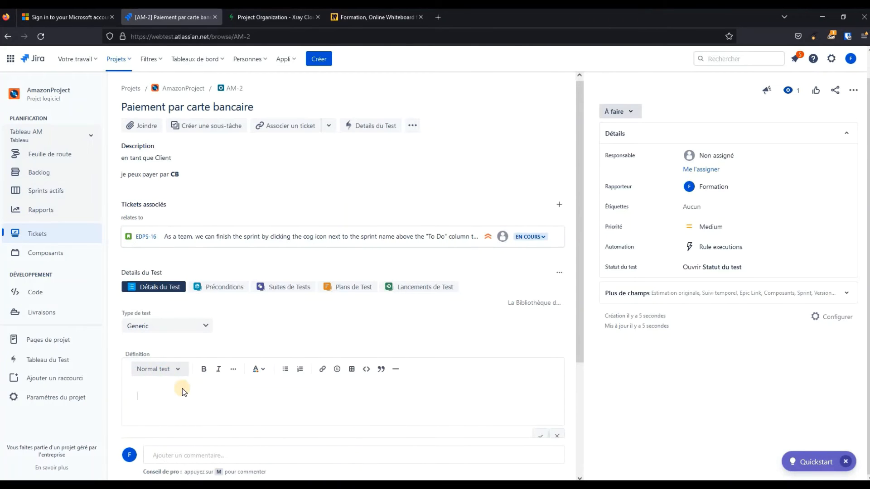
left_click(237, 307)
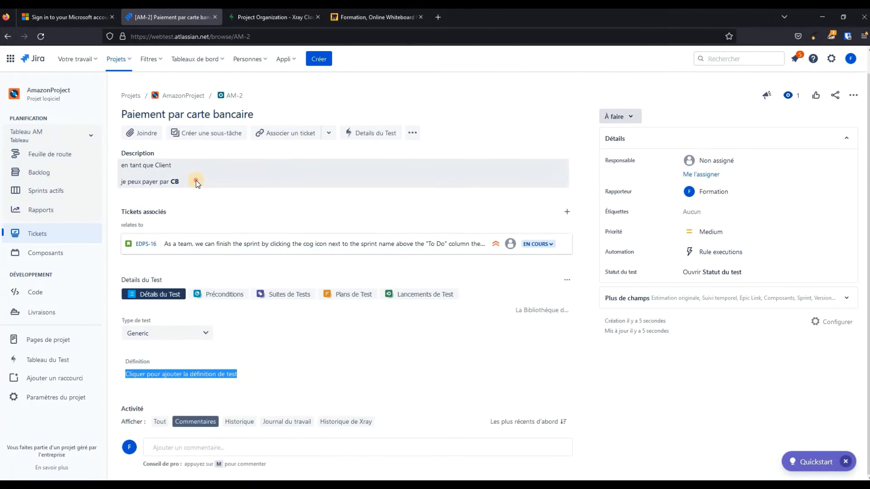
left_click(195, 182)
left_click_drag(203, 222, 171, 197)
key("ctrl+c")
right_click(220, 195)
right_click(175, 205)
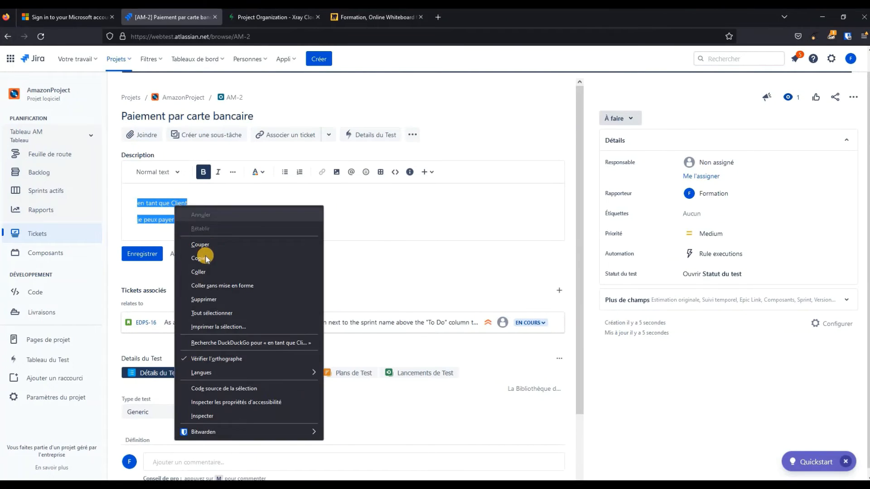
left_click(205, 256)
left_click(175, 365)
scroll(187, 358, "down", 3)
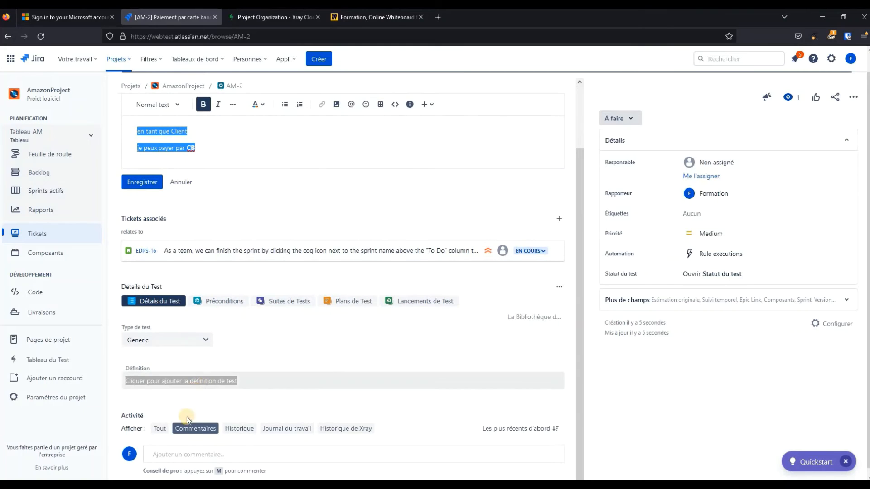
left_click(175, 374)
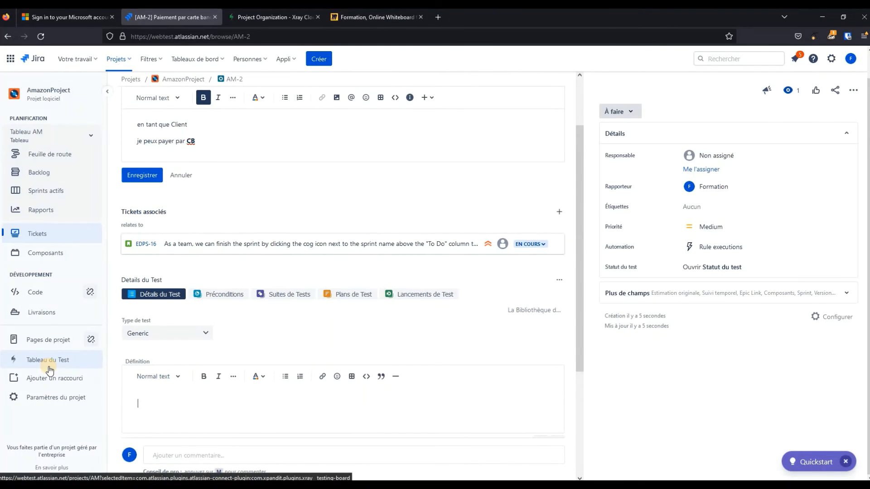
key("ctrl+v")
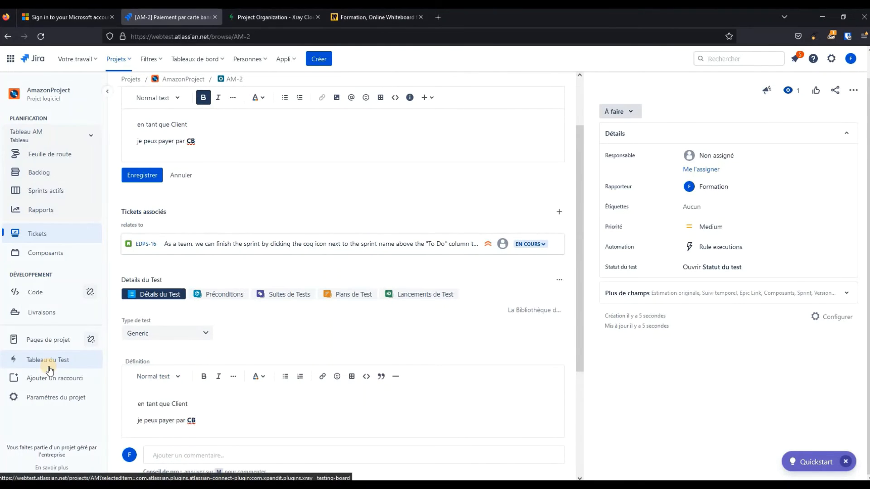
Make the word "Client" bold in the test definition and save the definition.
double_click(177, 403)
left_click(212, 381)
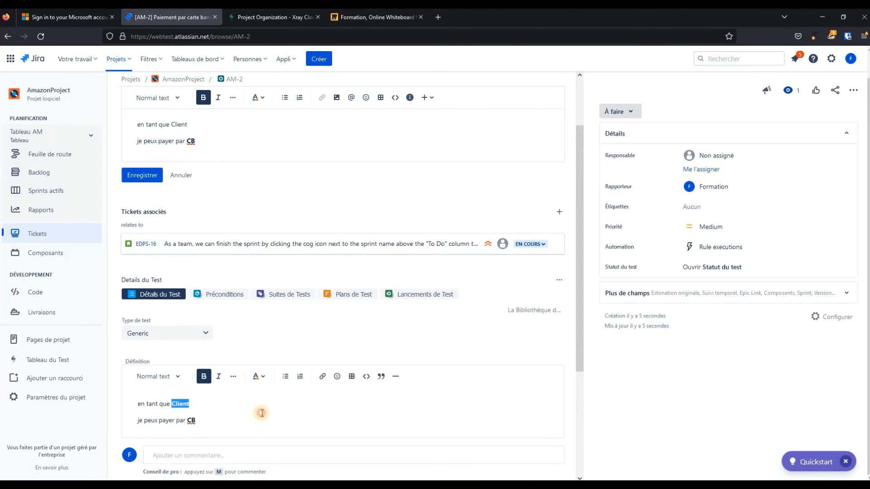
scroll(363, 354, "down", 3)
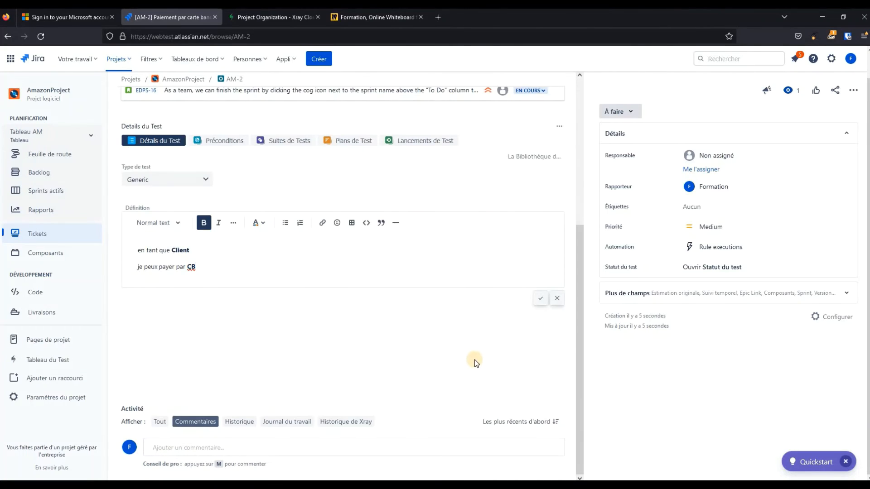
left_click(539, 300)
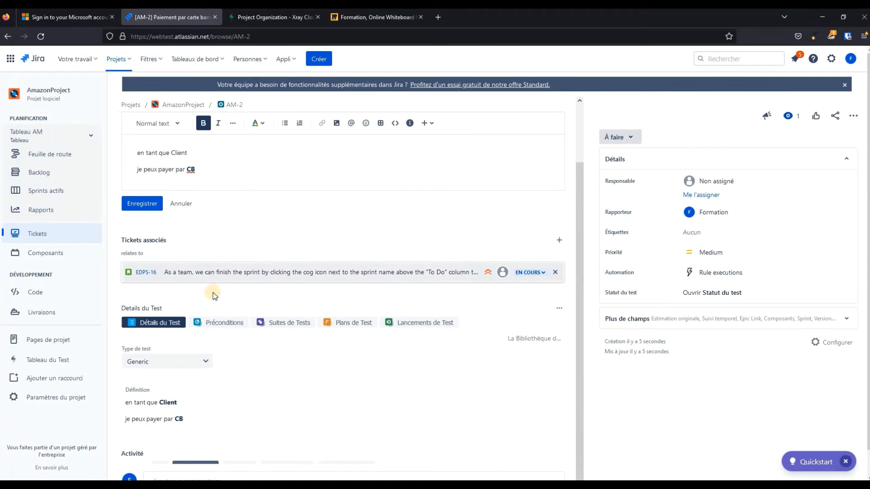
Review the other test types offered for the card-payment test without selecting one.
scroll(331, 377, "down", 1)
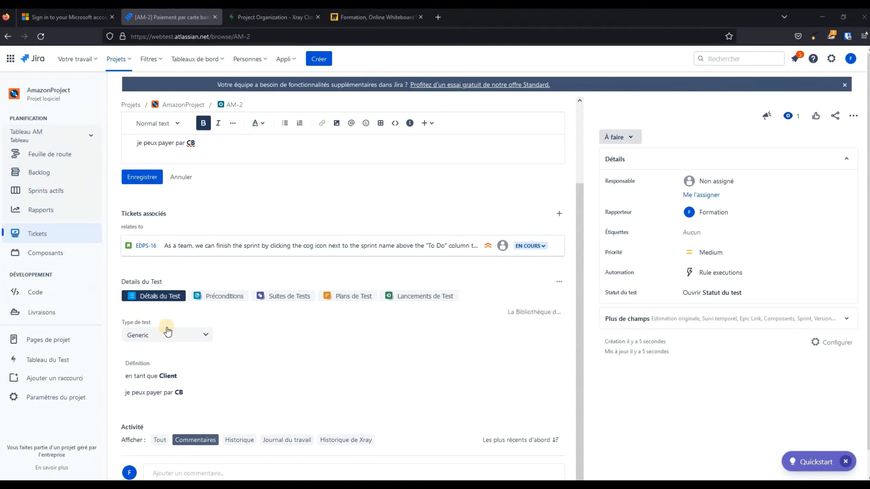
left_click(205, 335)
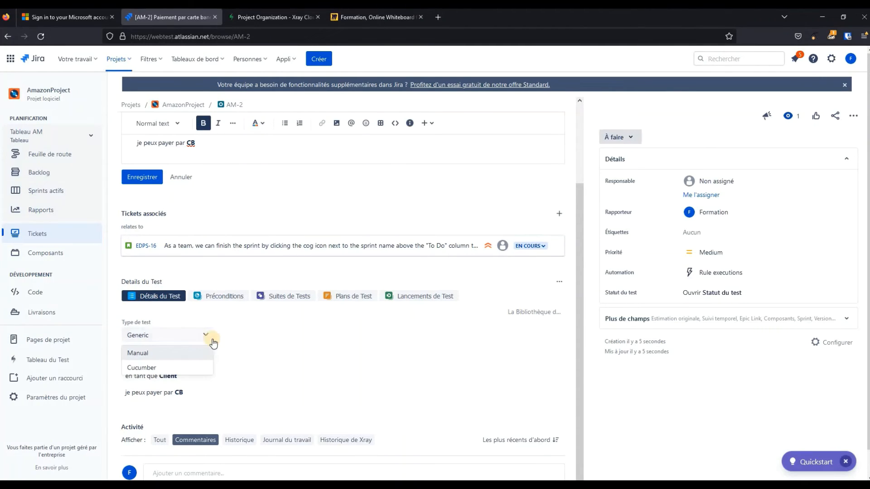
left_click(241, 337)
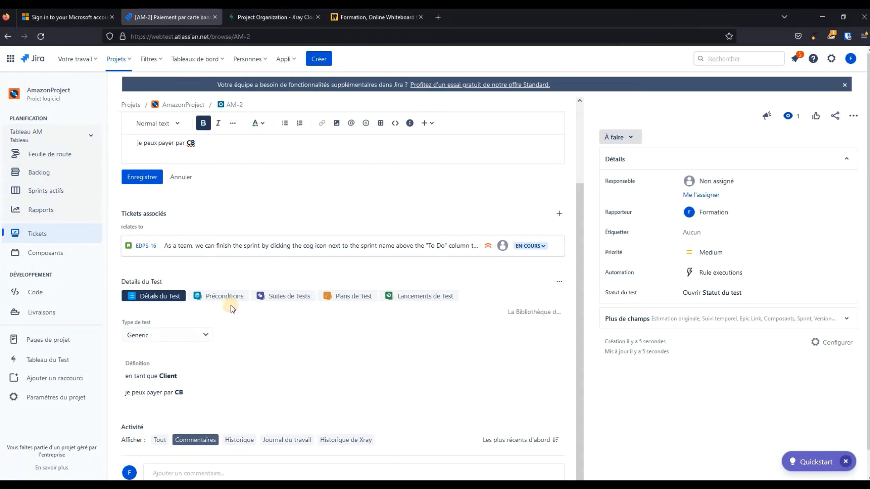
Switch to the Miro board and move the English and French authentication scenario notes closer to the red Cucumber note.
left_click(361, 19)
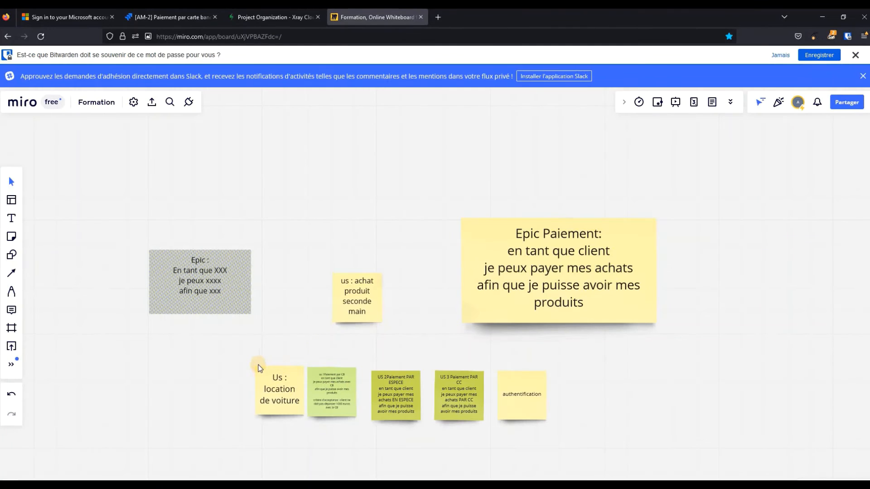
scroll(270, 376, "down", 5)
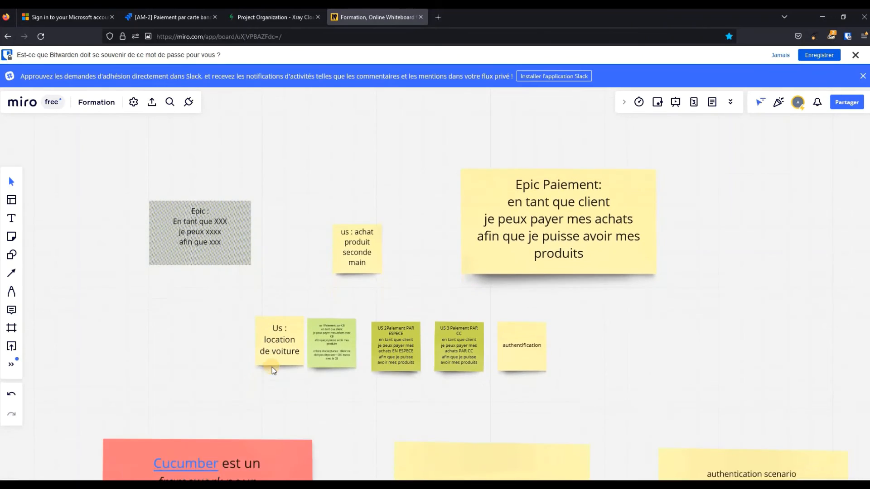
scroll(264, 374, "down", 2)
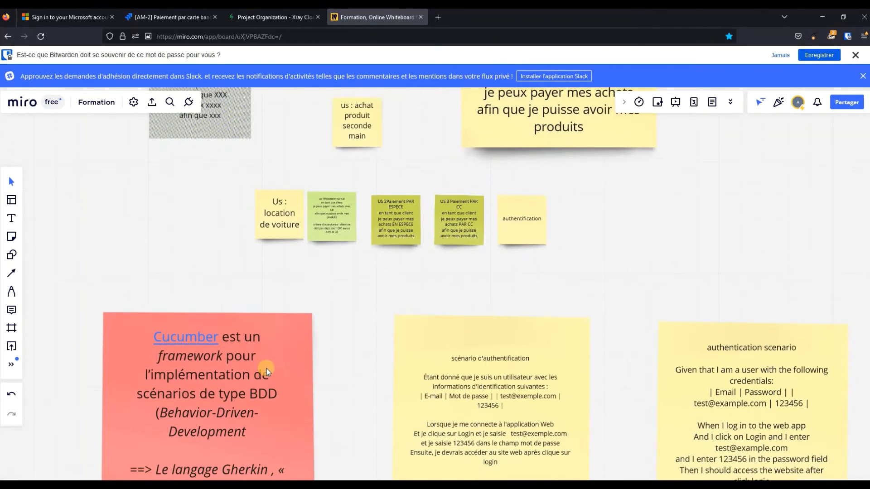
scroll(269, 367, "down", 2)
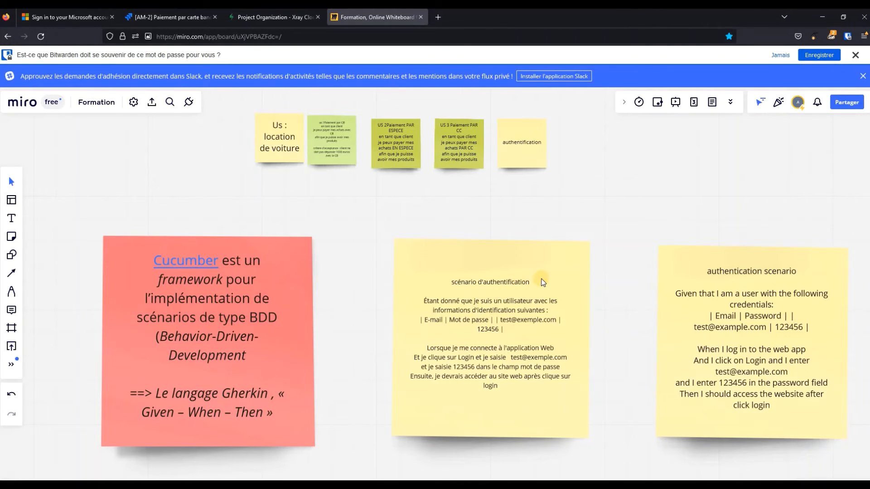
mouse_move(683, 274)
left_mouse_down()
mouse_move(617, 246)
mouse_move(615, 267)
mouse_move(673, 268)
left_mouse_up()
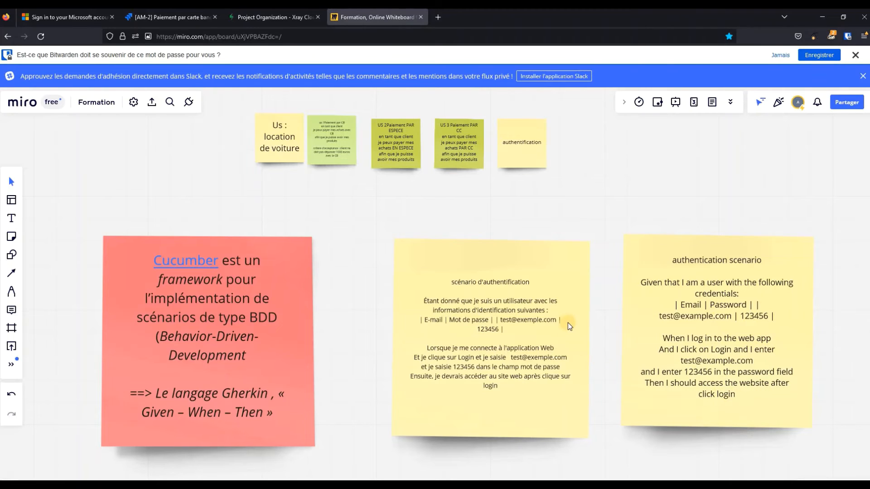
left_click_drag(529, 265, 506, 266)
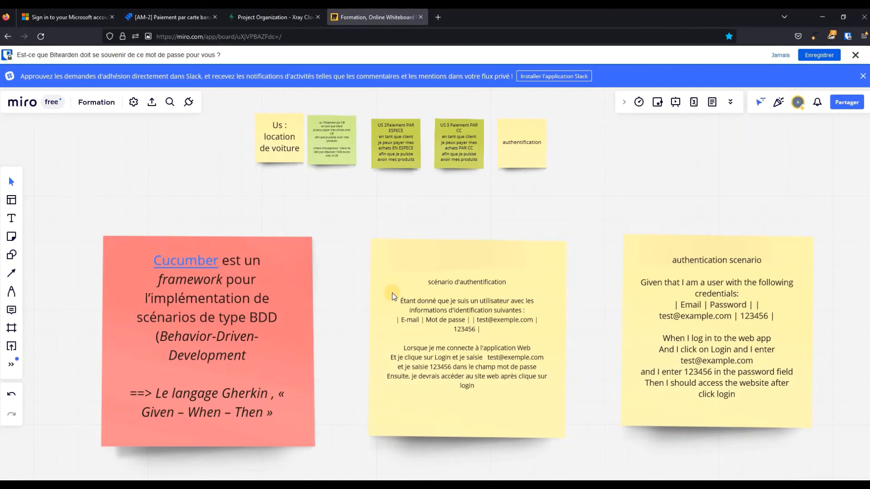
Highlight "Étant donné" in the French authentication scenario note to examine the Gherkin wording, and deselect the note.
left_click(414, 298)
left_click(430, 300)
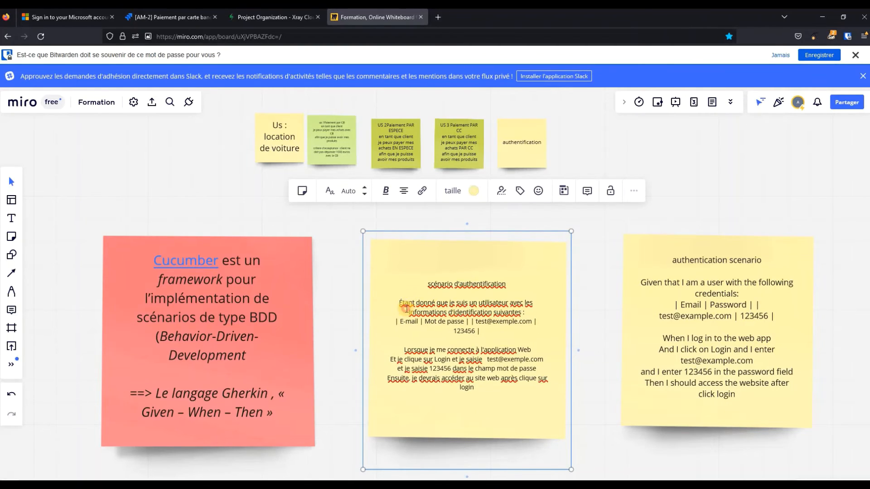
left_click_drag(398, 302, 441, 302)
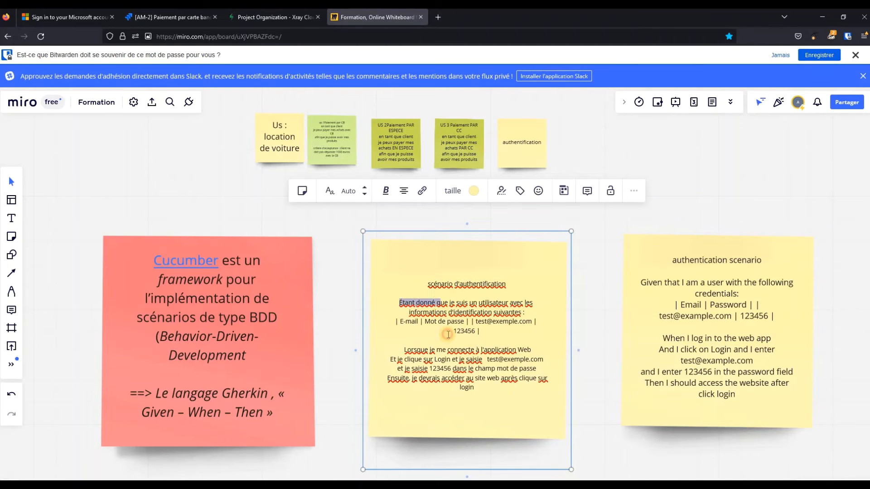
left_click(447, 334)
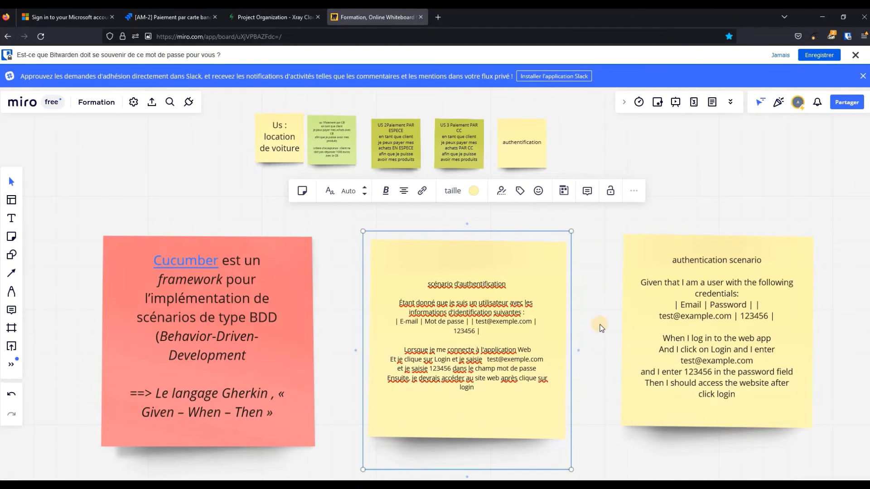
left_click(616, 362)
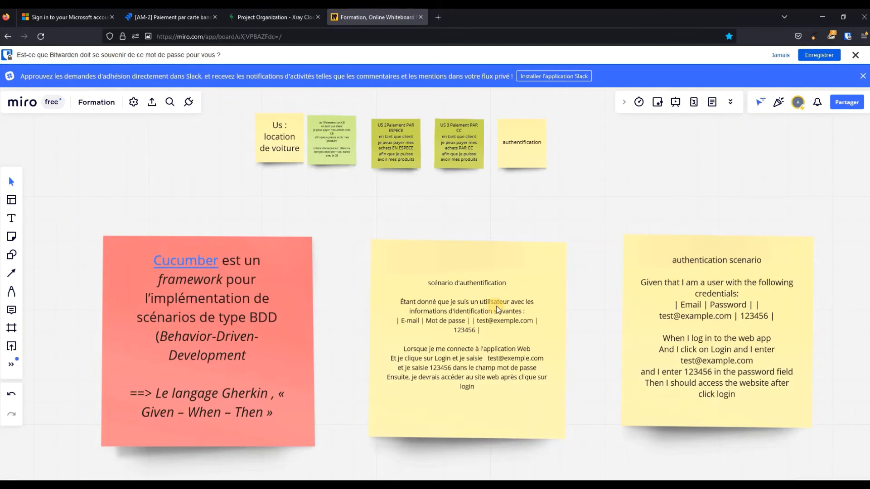
Switch back to Jira, open a new ticket form and check its project AmazonProject (AM) and ticket type Test.
left_click(272, 20)
scroll(270, 126, "up", 2)
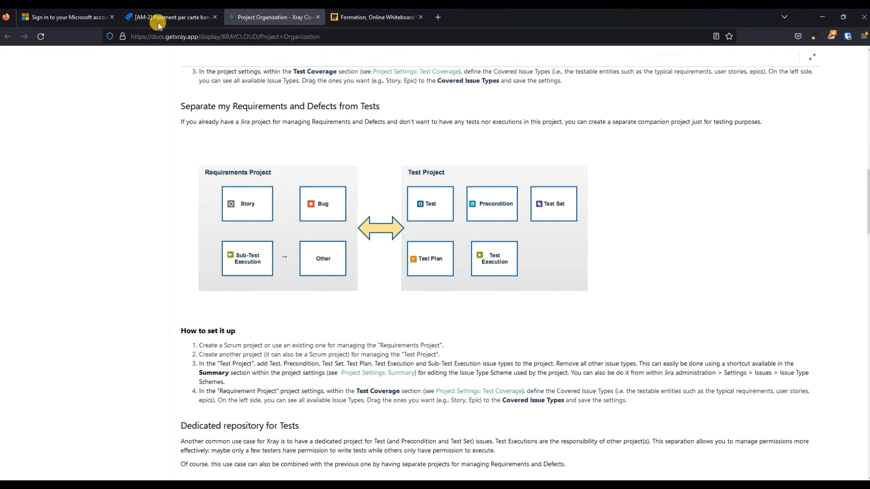
left_click(145, 20)
scroll(233, 127, "up", 3)
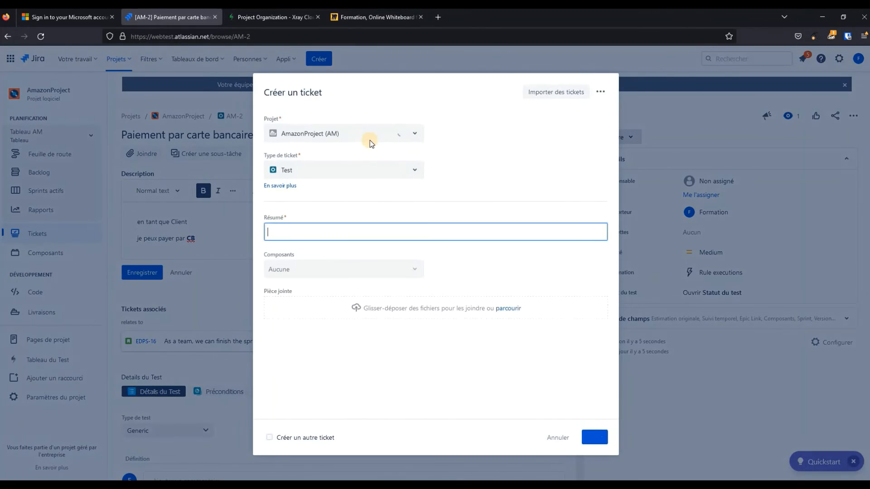
left_click(368, 139)
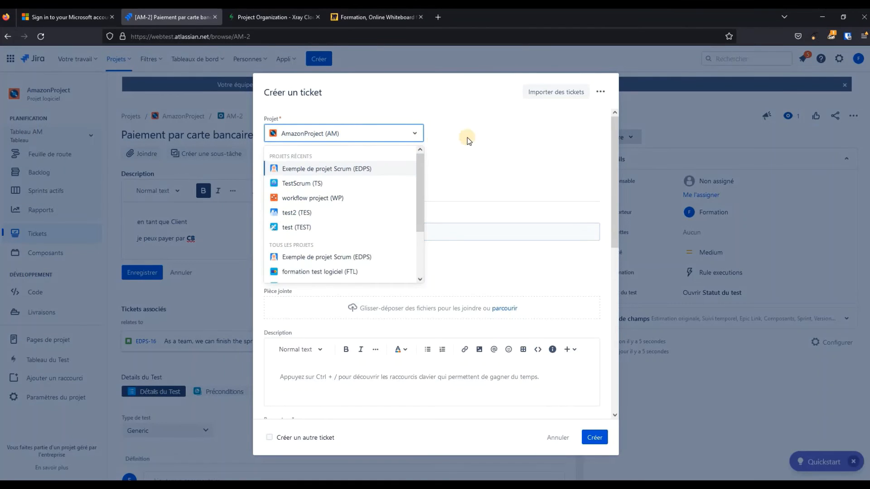
left_click(452, 145)
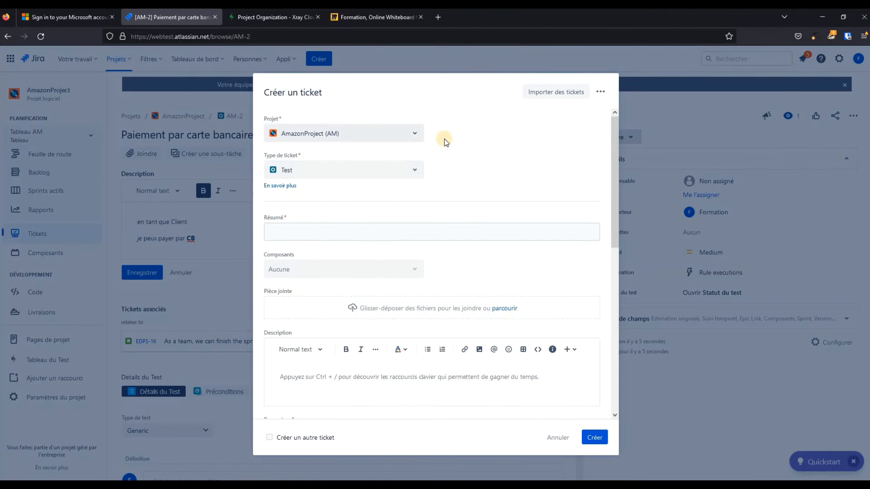
left_click(328, 179)
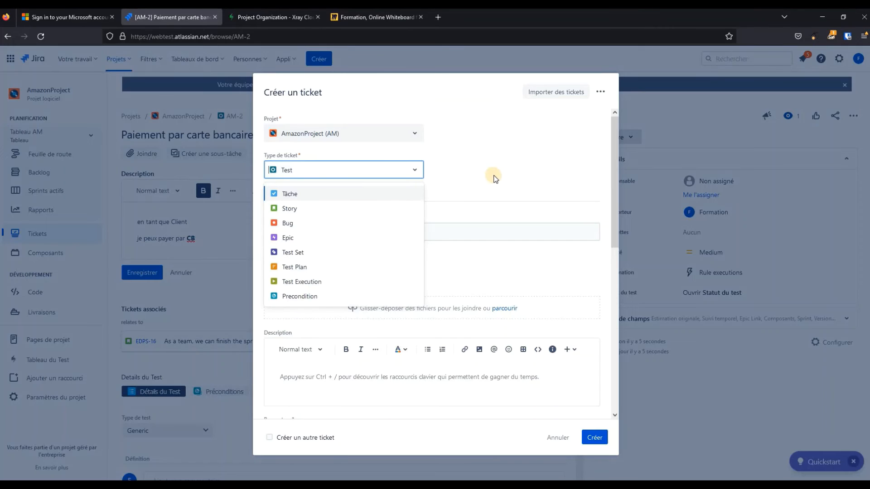
Keep the Test ticket type and enter "authentification" as the new ticket's summary.
left_click(355, 233)
left_click(342, 232)
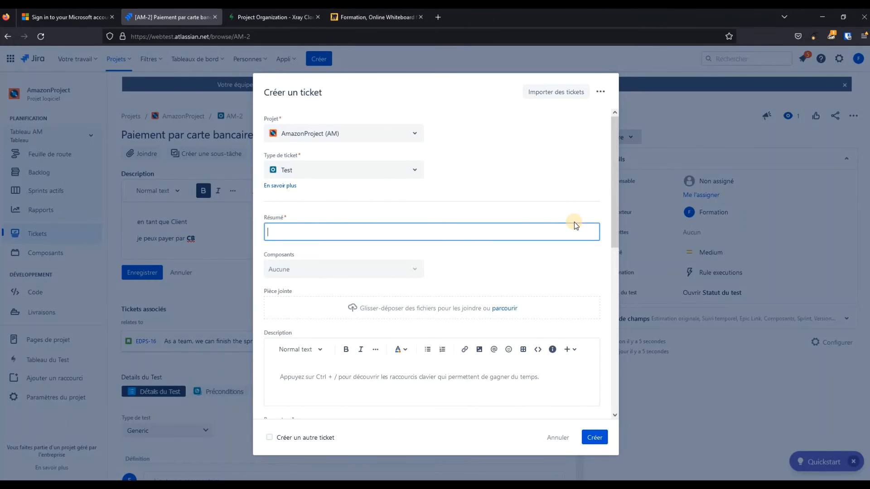
type("authentification")
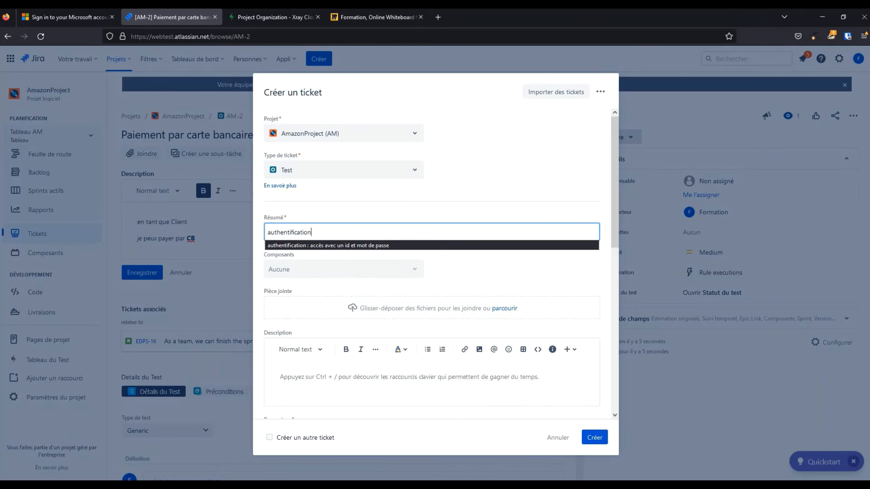
left_click(437, 270)
scroll(365, 235, "down", 3)
scroll(367, 274, "up", 3)
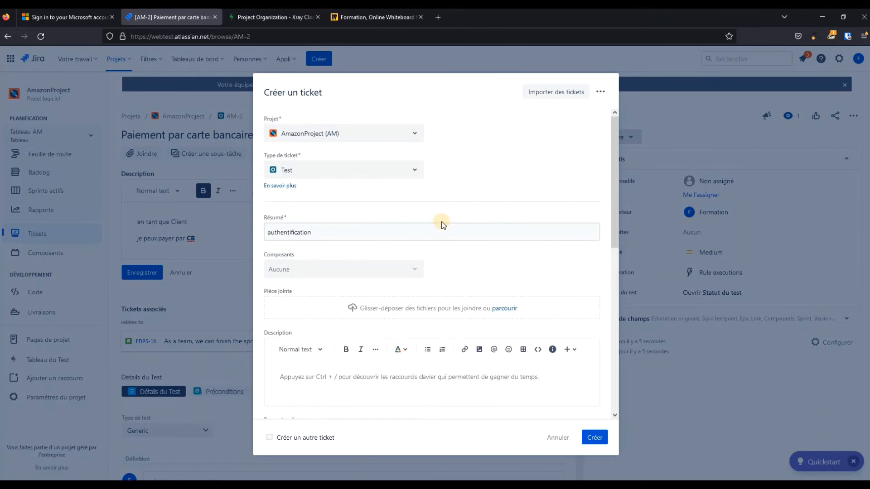
Copy the summary text "authentification" into the new ticket's description.
left_click_drag(353, 232, 63, 223)
key("ctrl+c")
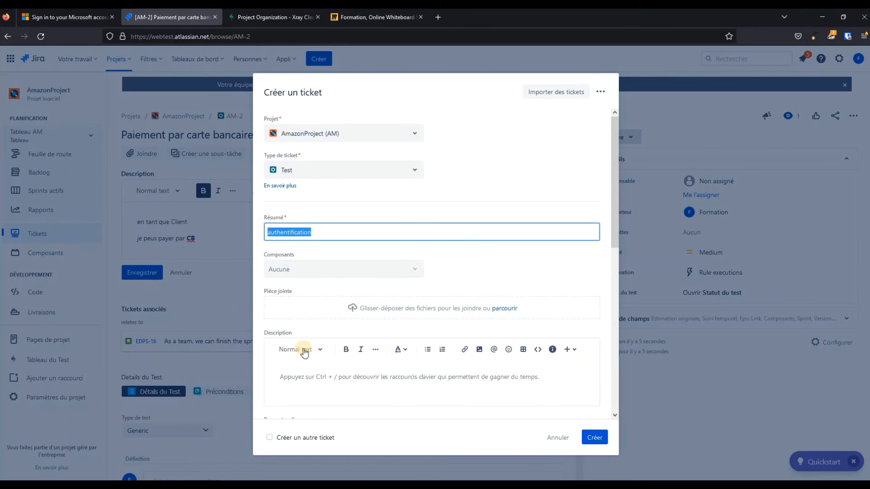
left_click(304, 383)
key("ctrl+v")
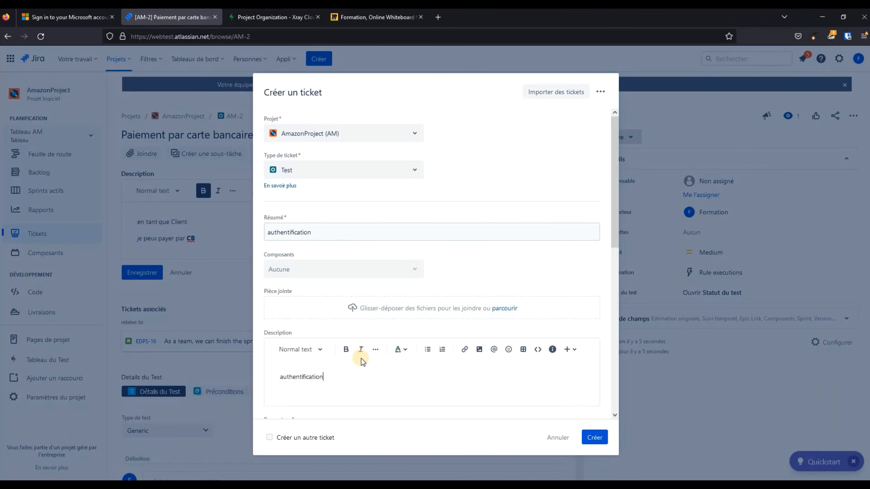
Examine the linked-ticket relation types and the assignee choices in the new ticket form, keeping relates to and Automatique.
scroll(317, 290, "down", 3)
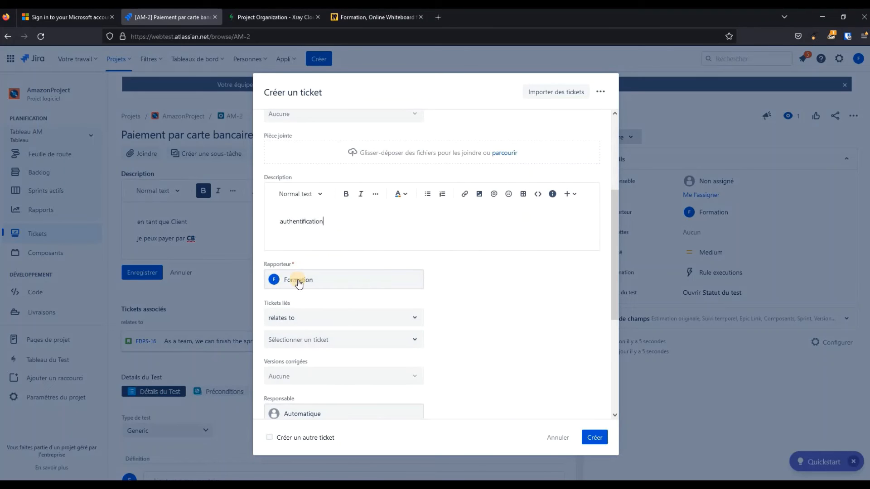
scroll(376, 243, "down", 1)
scroll(377, 243, "down", 2)
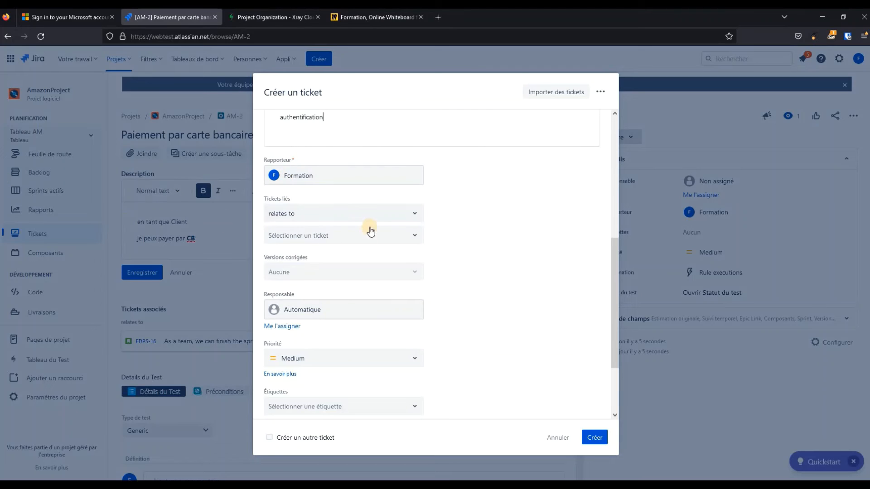
left_click(325, 214)
left_click(474, 213)
scroll(471, 226, "down", 2)
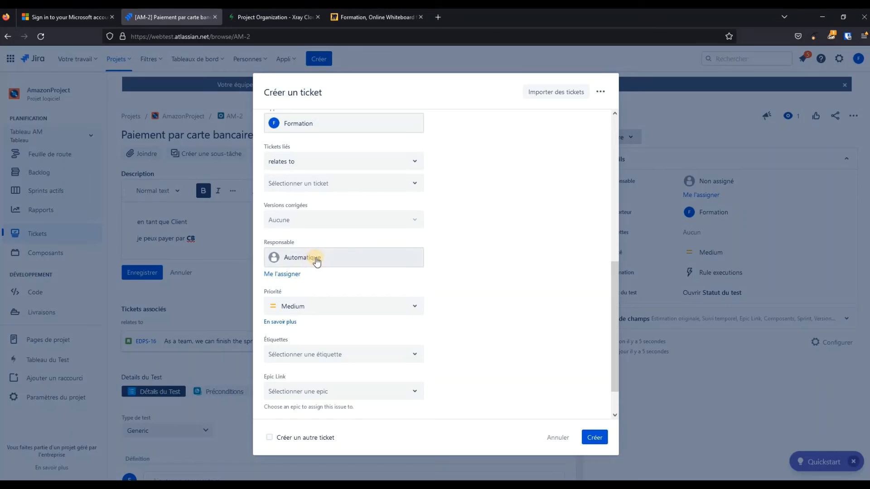
left_click(315, 257)
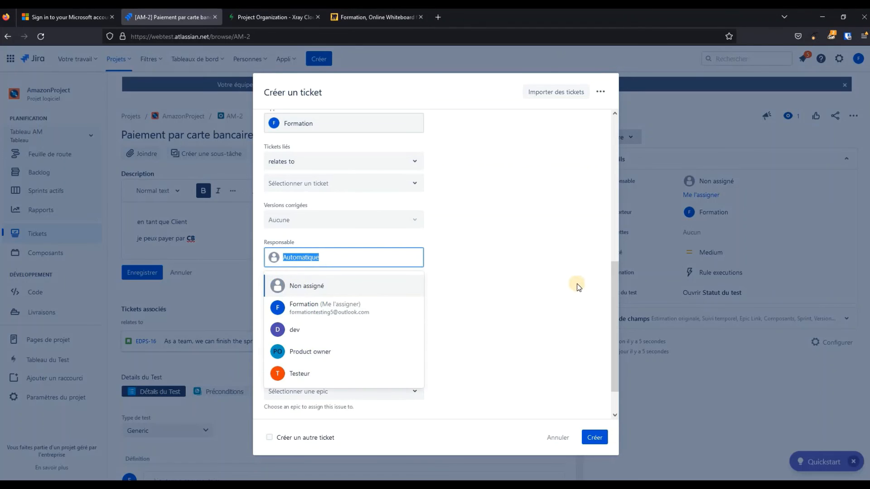
left_click(526, 298)
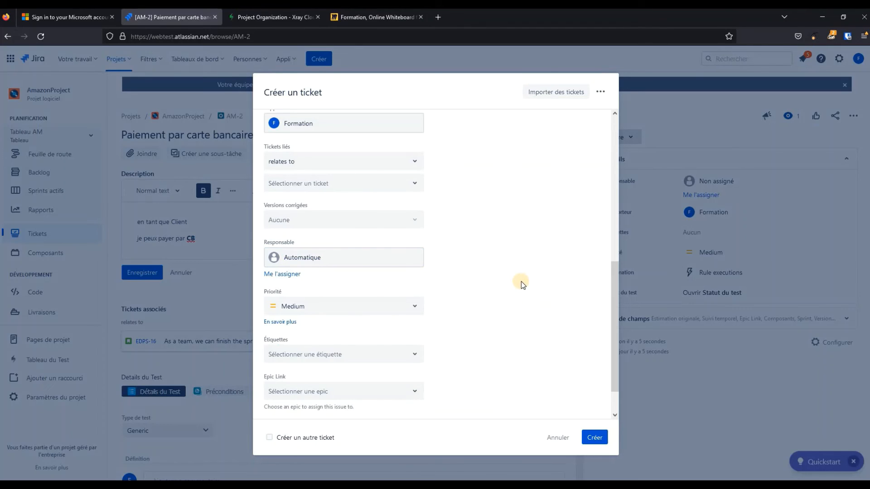
Examine the available priority levels, labels, epic links and sprints in the form, keeping the Medium priority.
scroll(283, 248, "down", 2)
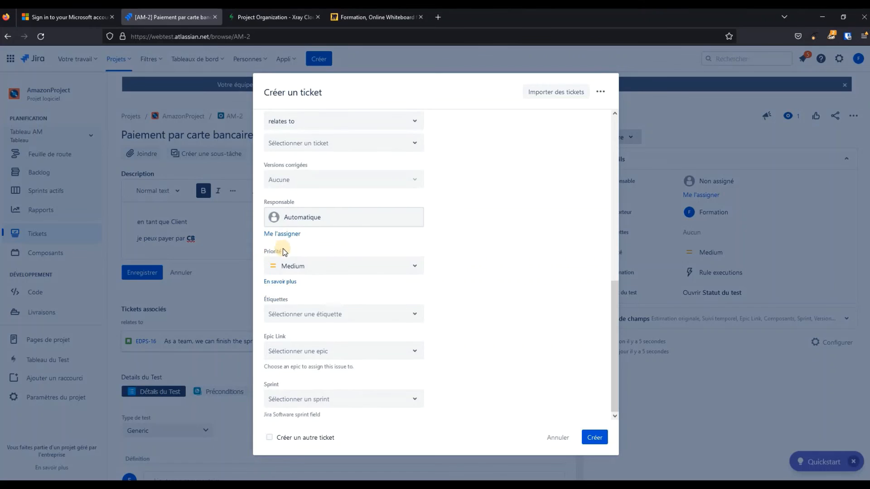
left_click(383, 272)
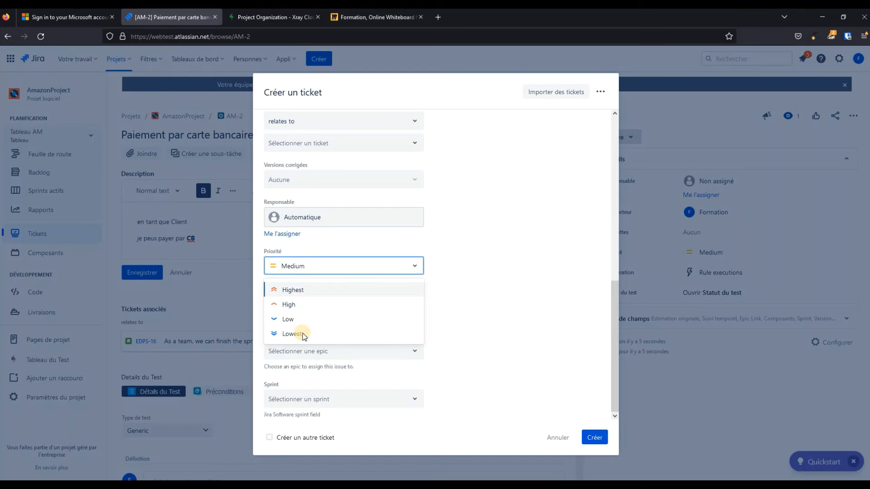
left_click(498, 322)
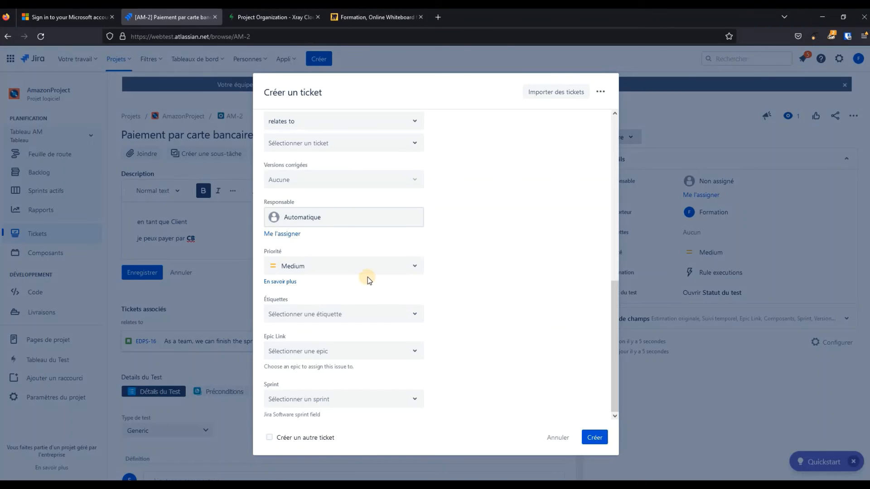
left_click(338, 266)
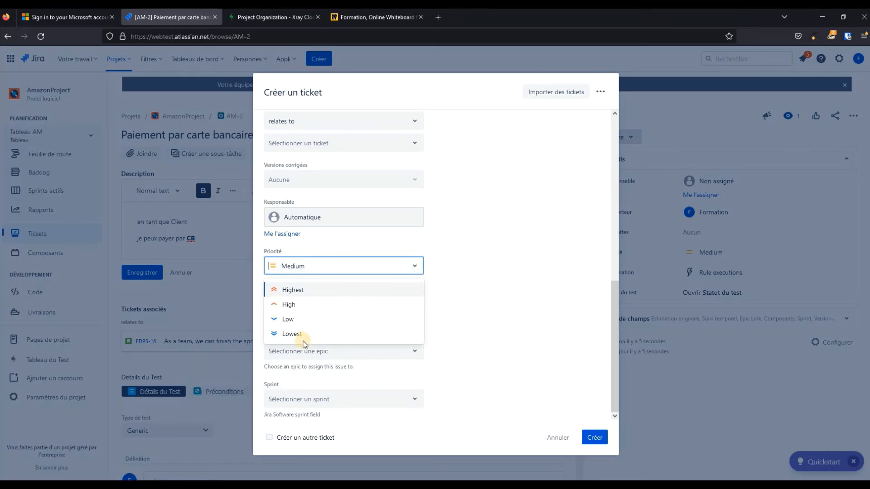
left_click(543, 315)
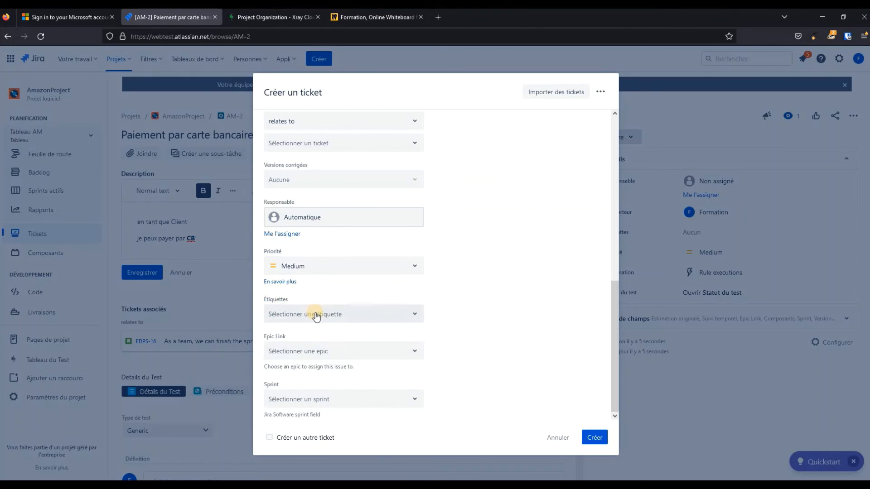
left_click(316, 316)
left_click(474, 320)
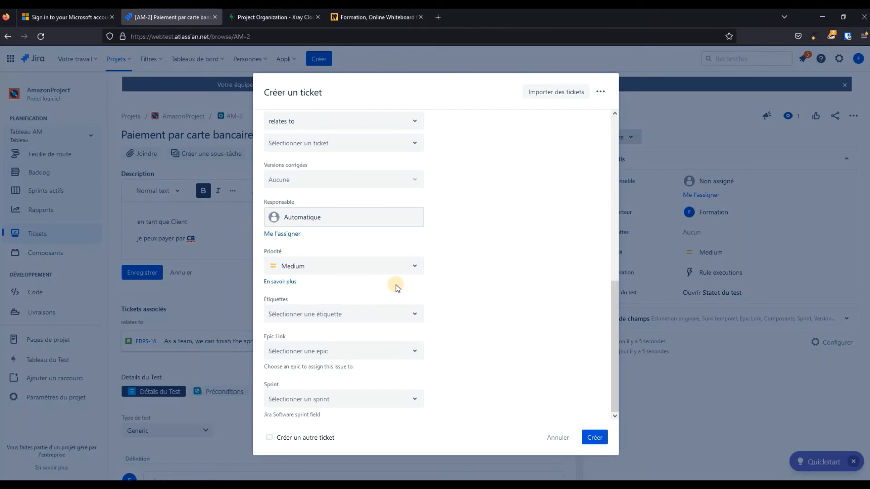
left_click(303, 352)
left_click(473, 360)
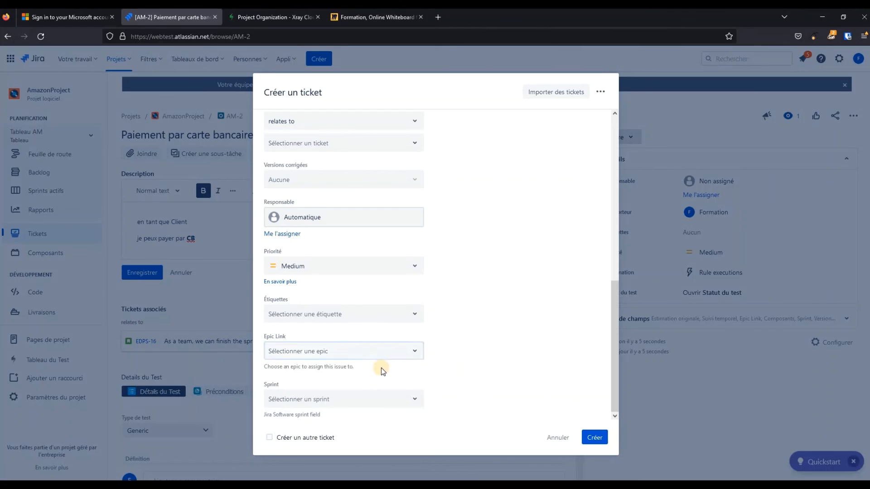
left_click(371, 402)
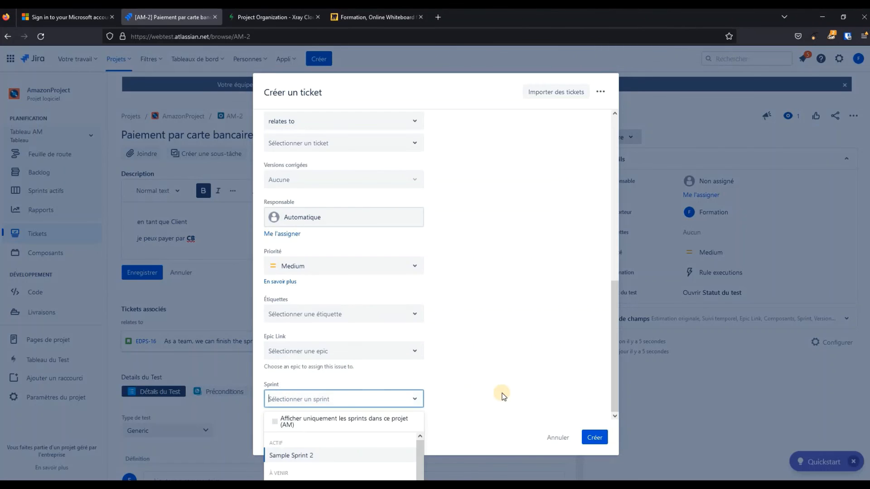
left_click(570, 423)
Create the authentification test ticket and open it.
left_click(596, 437)
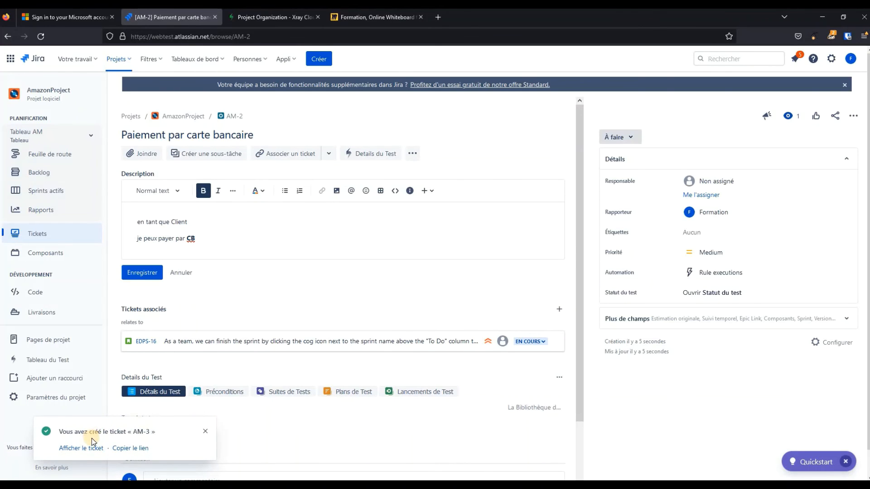
left_click(69, 435)
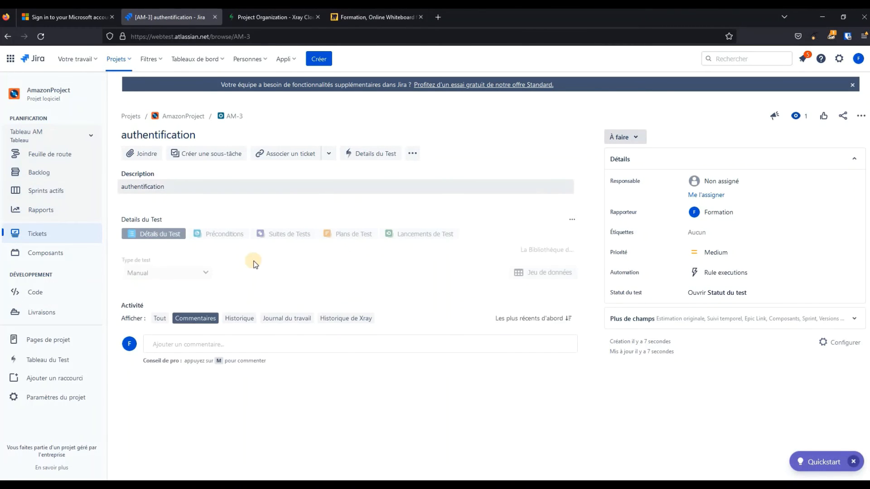
Change the authentification ticket's test type to Cucumber and confirm replacing the current test specification.
left_click(187, 282)
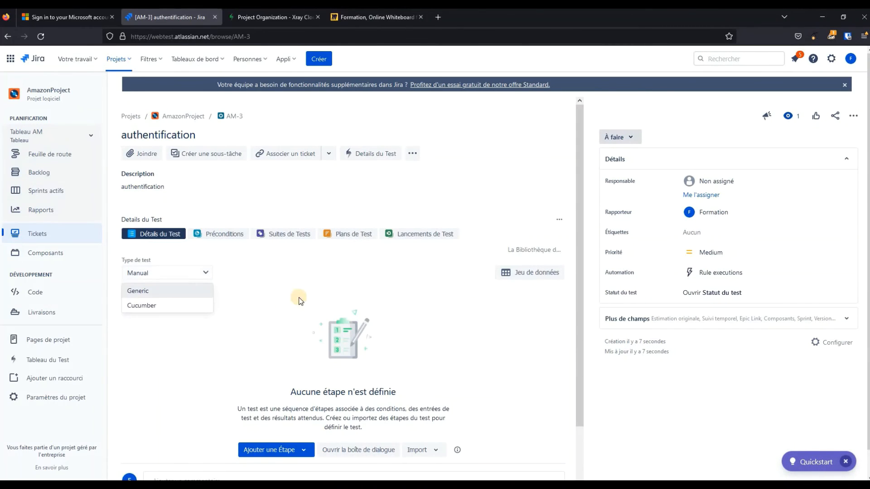
left_click(157, 311)
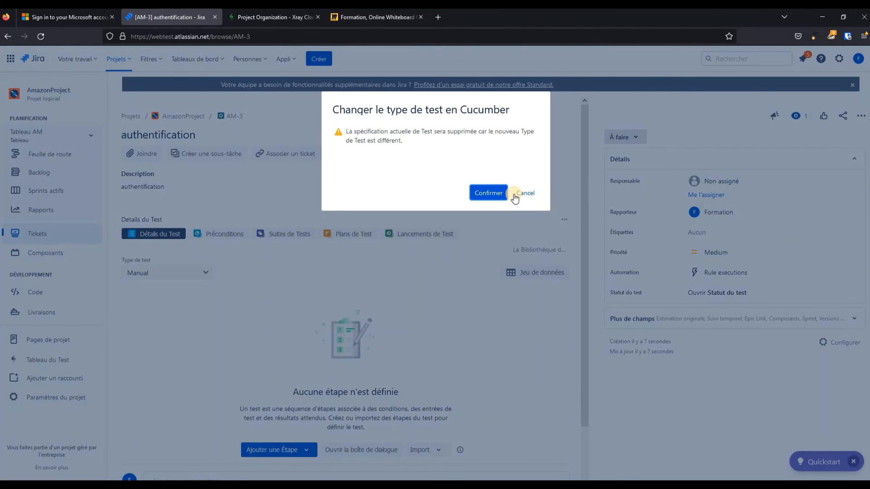
left_click(485, 193)
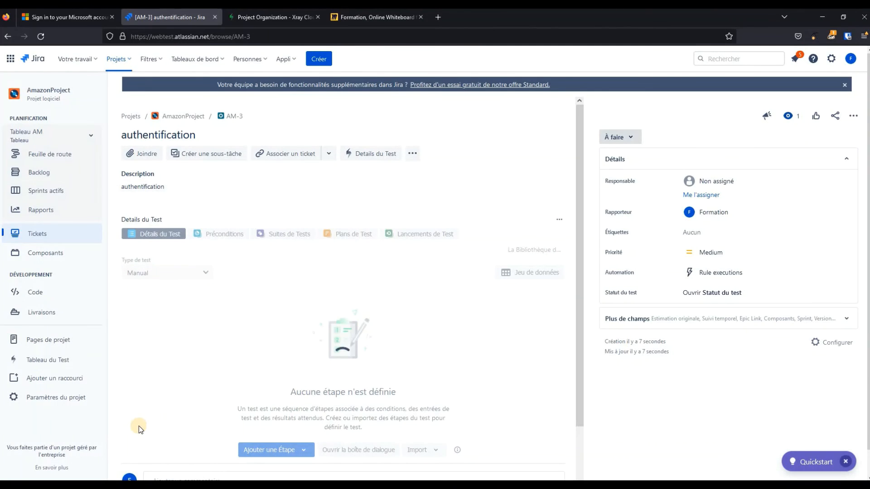
left_click(210, 275)
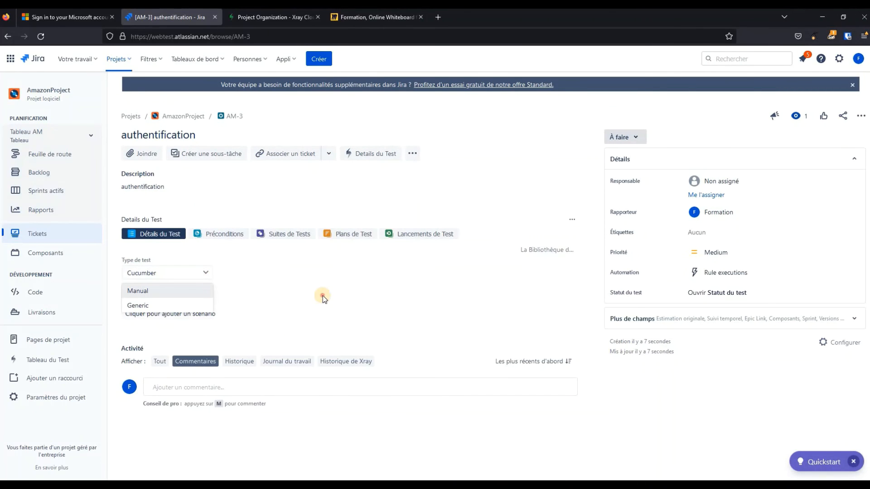
left_click(322, 295)
Switch to the Miro board and copy the French authentication scenario from "Étant donné" through the final "login".
left_click(181, 310)
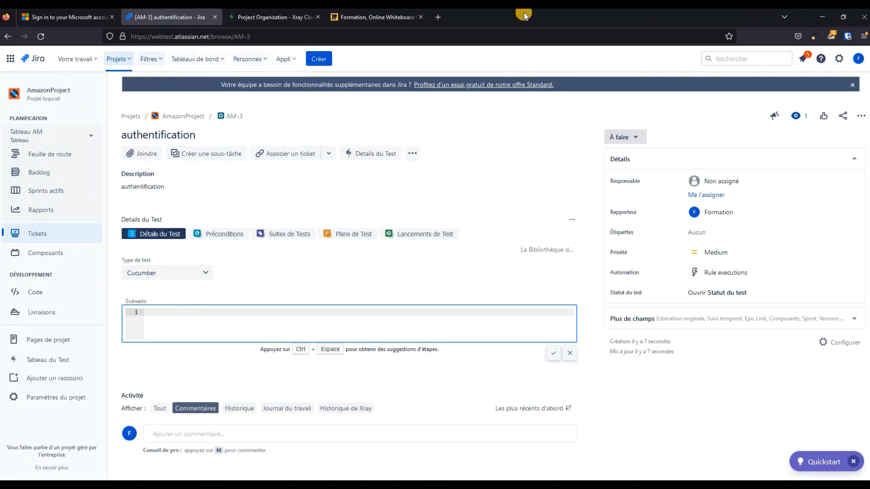
left_click(385, 18)
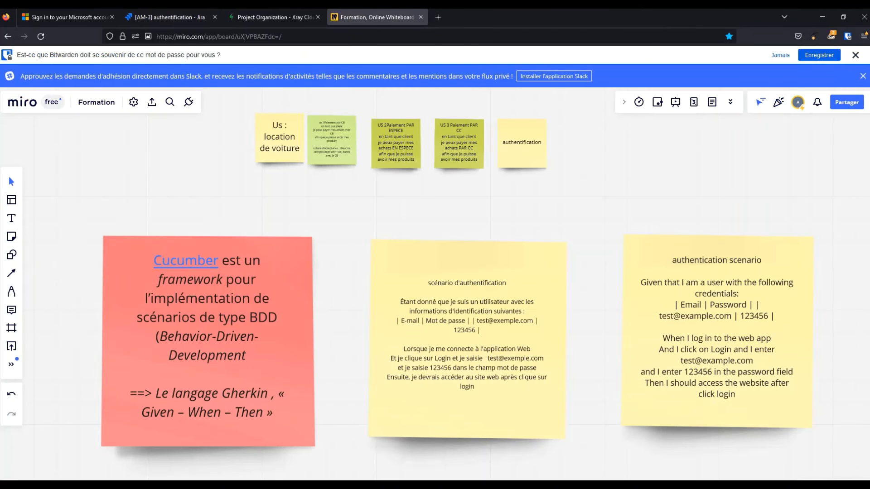
double_click(452, 368)
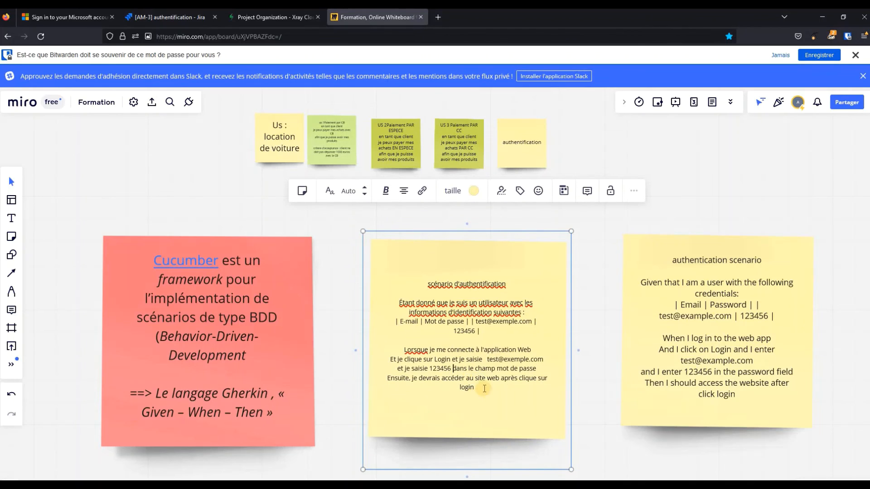
left_click_drag(479, 388, 387, 303)
key("ctrl+c")
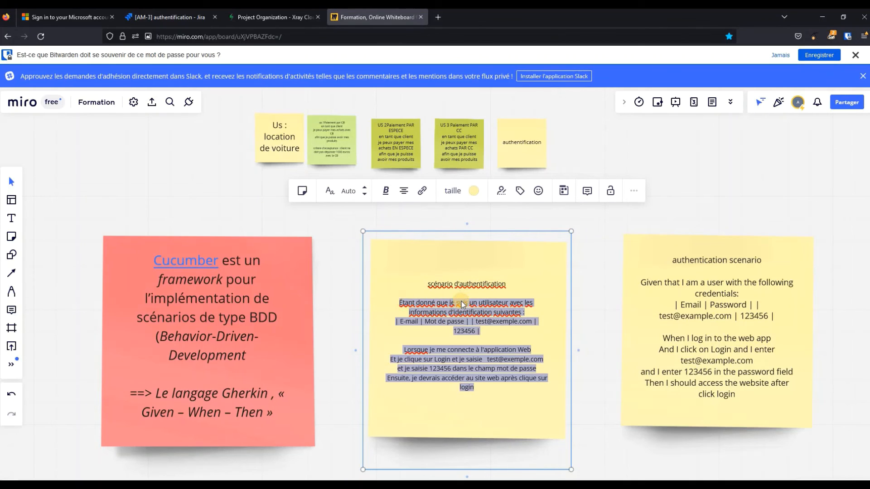
right_click(406, 302)
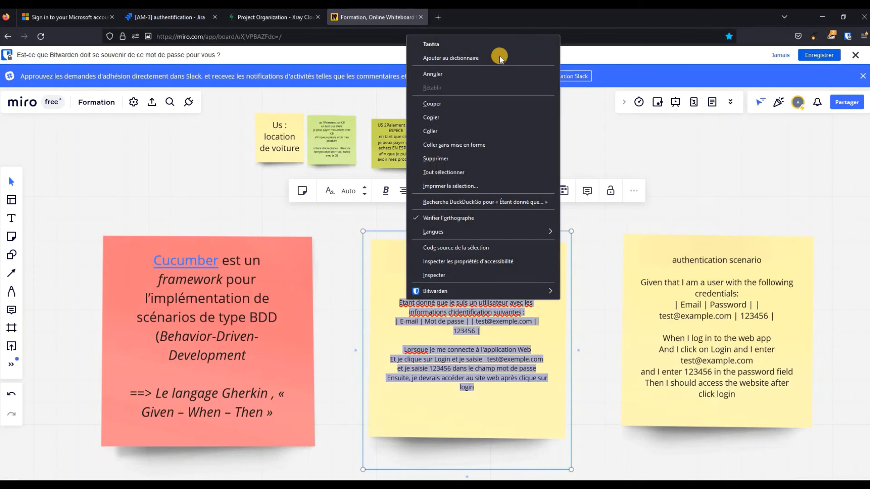
left_click(448, 118)
left_click(490, 302)
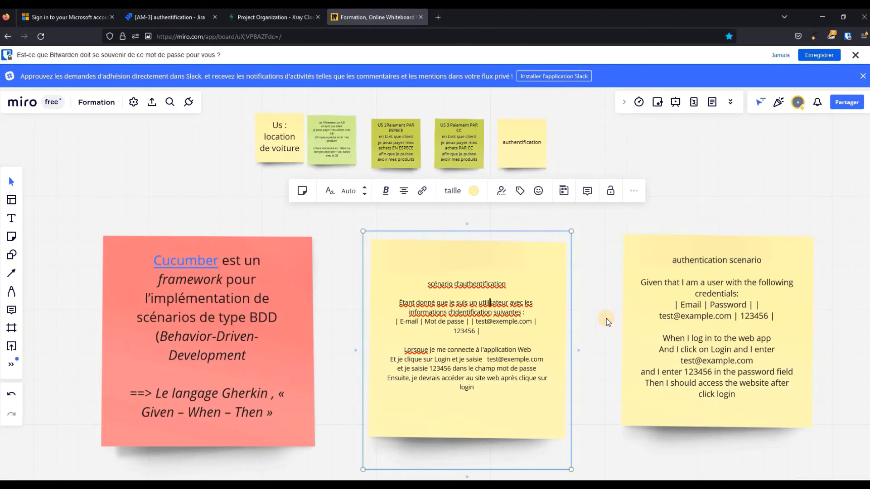
left_click_drag(458, 306, 435, 297)
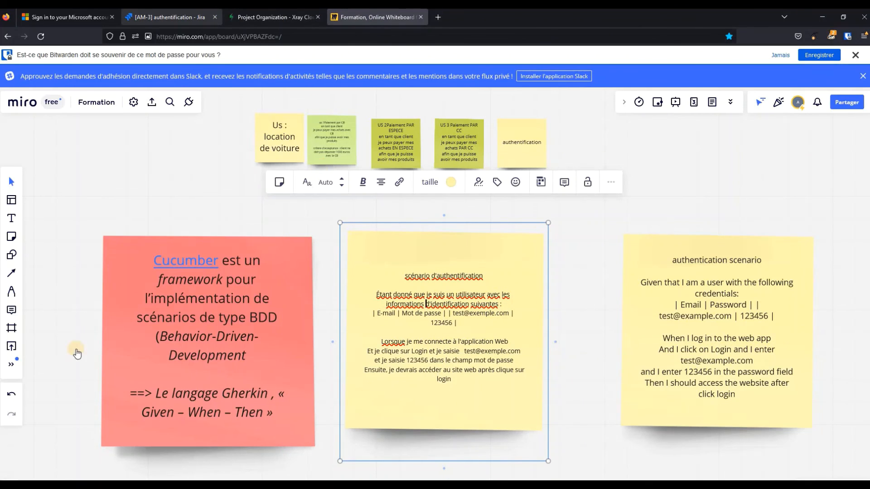
Switch back to Jira and paste the copied French Gherkin text as the Cucumber test's scenario.
left_click(172, 18)
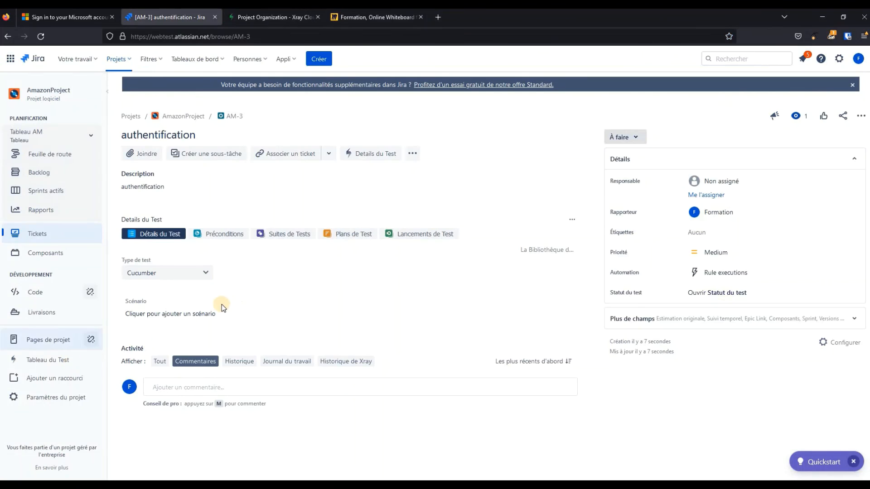
left_click(187, 314)
key("ctrl+v")
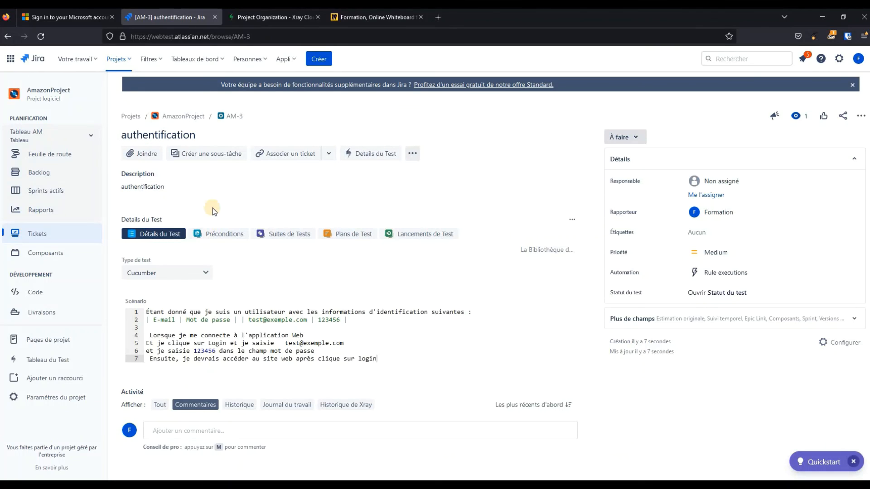
Review the Cucumber ticket's alternative test types and compare its scenario with the French authentication note in Miro.
left_click(207, 273)
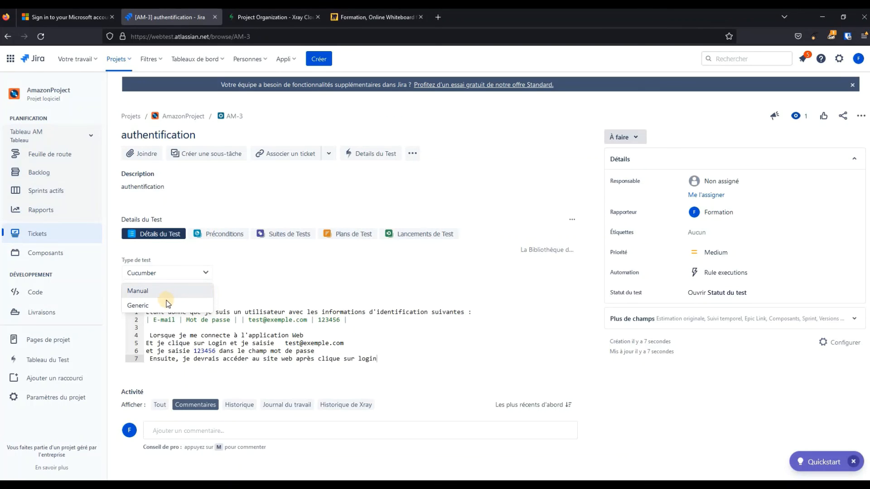
left_click(194, 270)
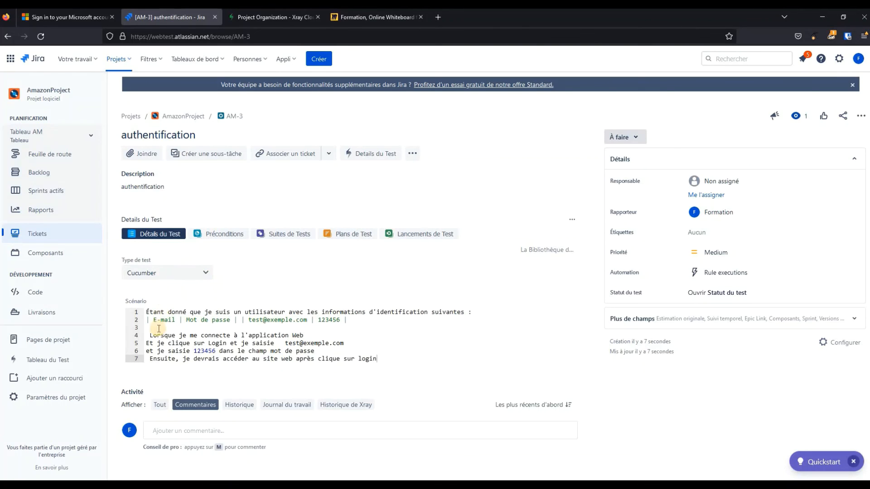
left_click(162, 311)
left_click(388, 16)
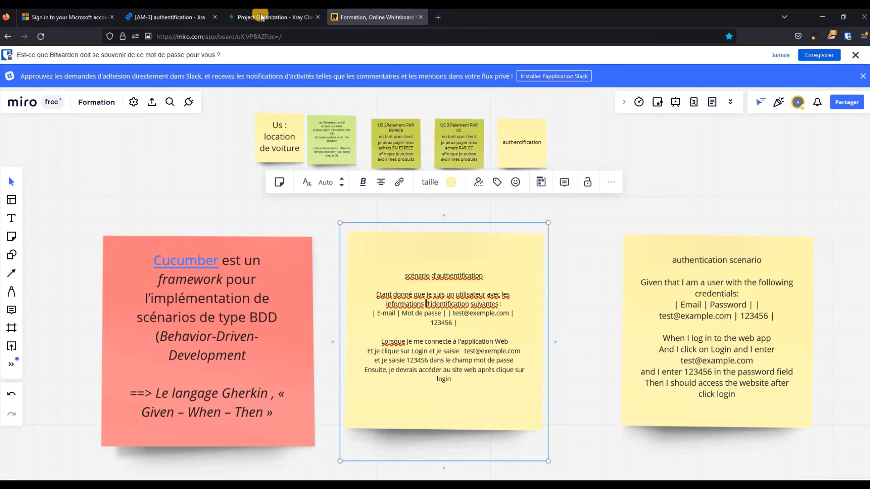
left_click(196, 21)
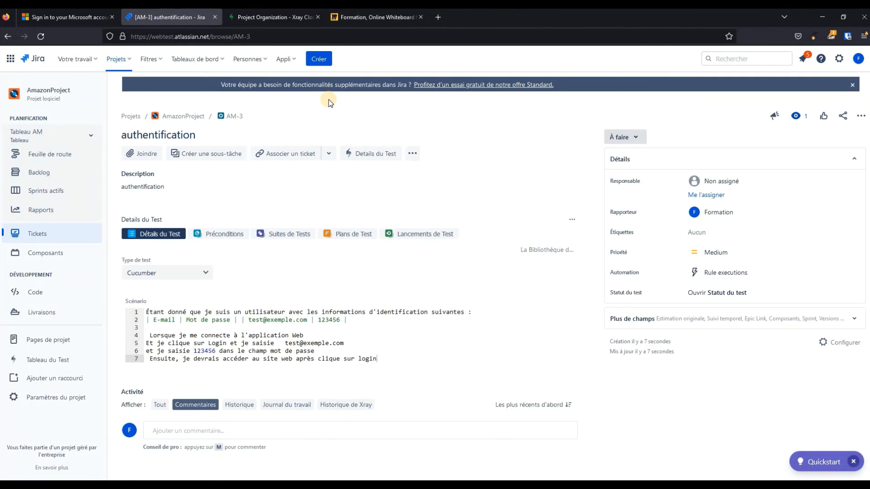
left_click(168, 274)
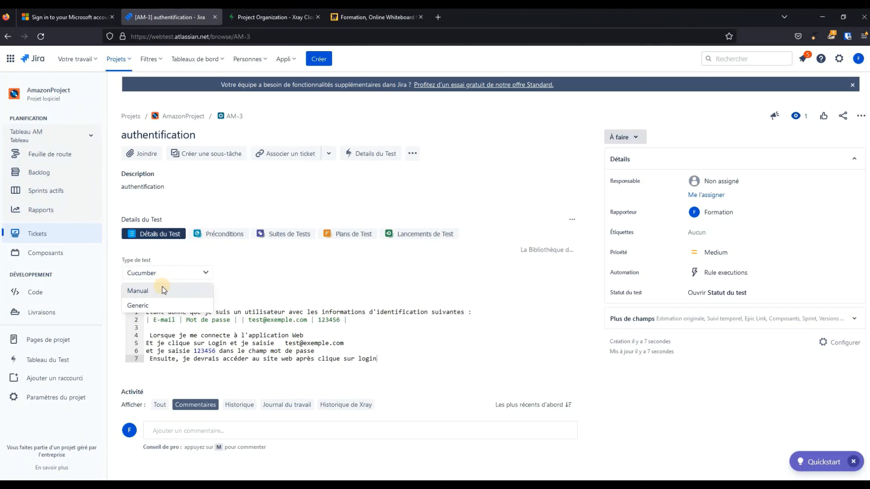